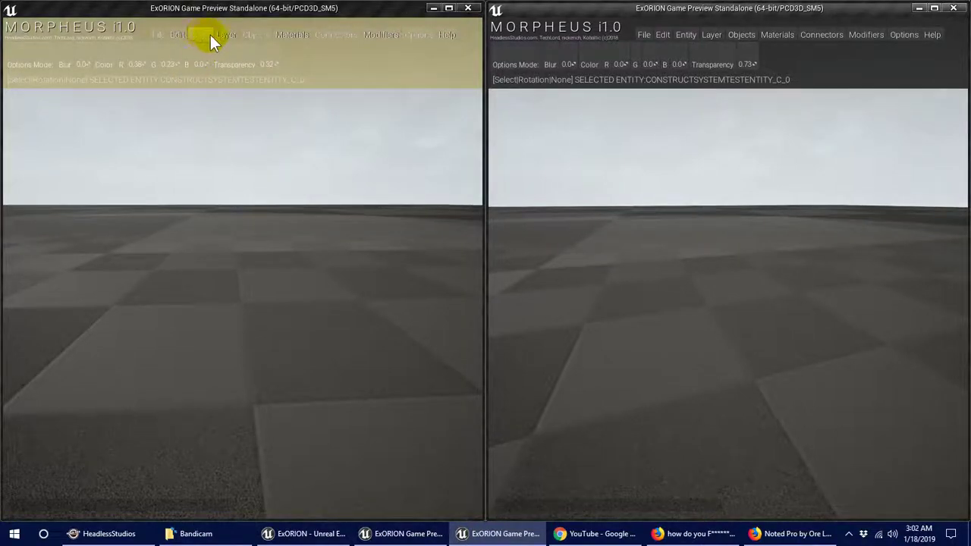
- Load the NEUROTransport vehicle via Edit > Load Entity and view it in both client windows
click(169, 37)
click(177, 62)
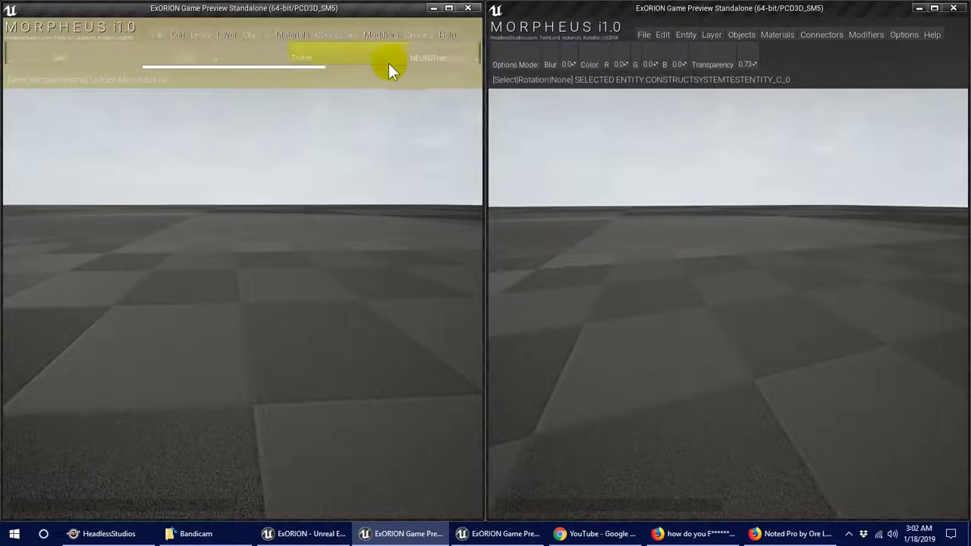
click(383, 64)
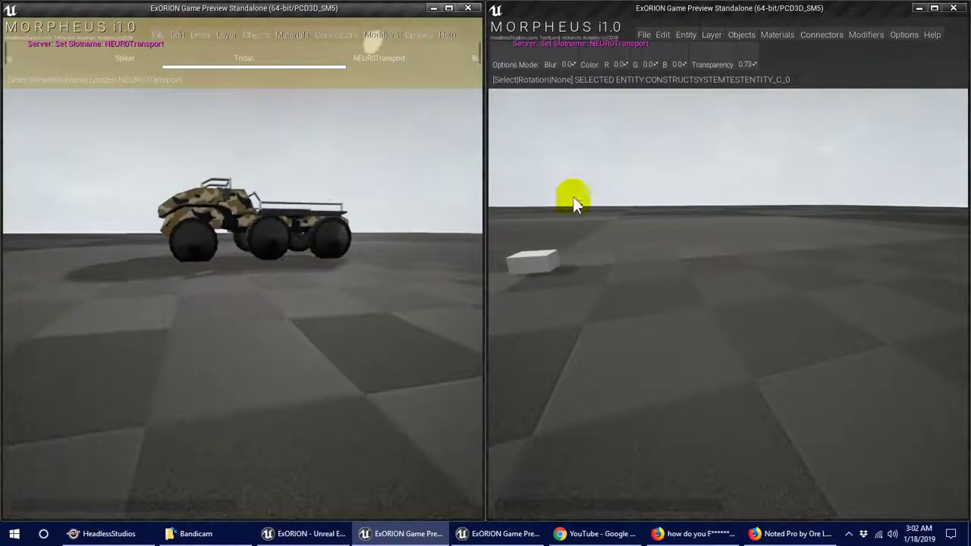
click(574, 199)
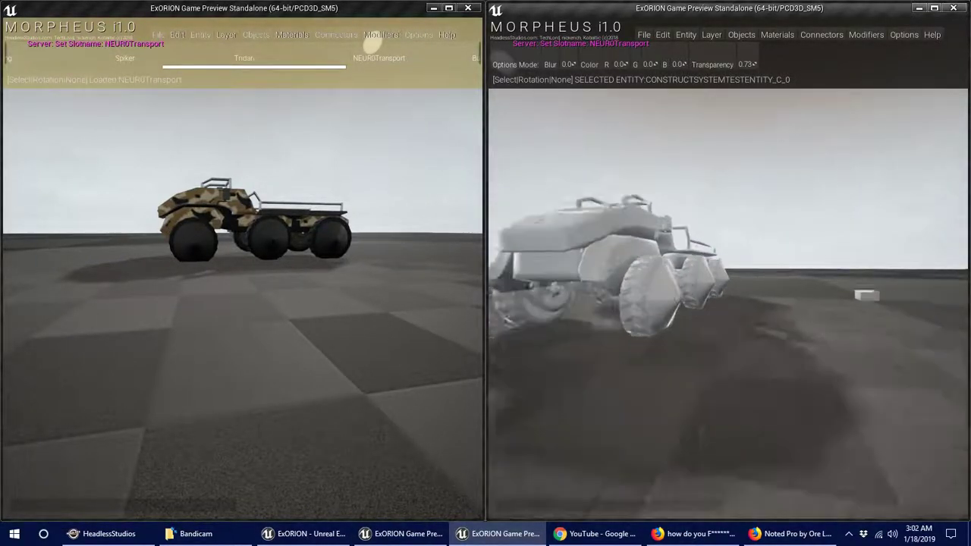
click(326, 231)
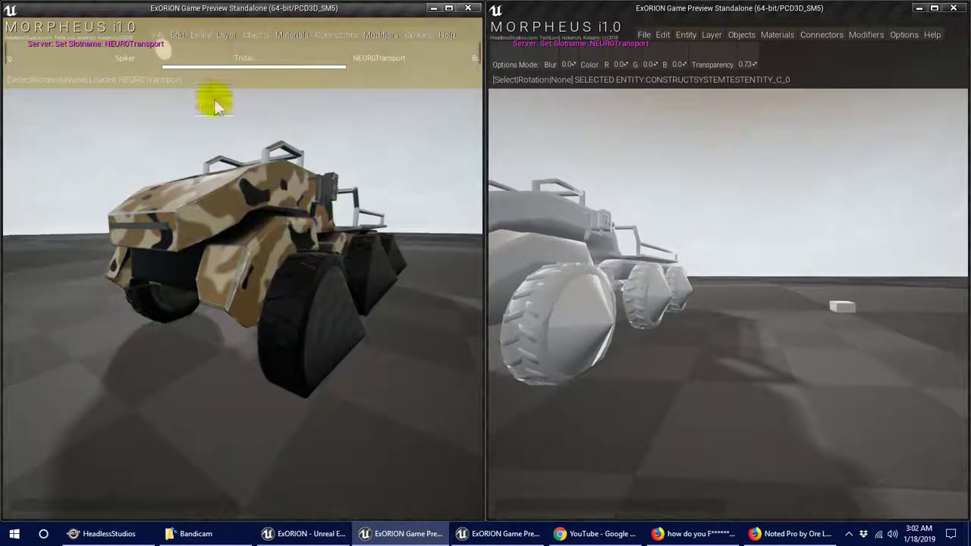
- Pick two of the vehicle's wheels into one group and bring up their Modifiers
click(173, 35)
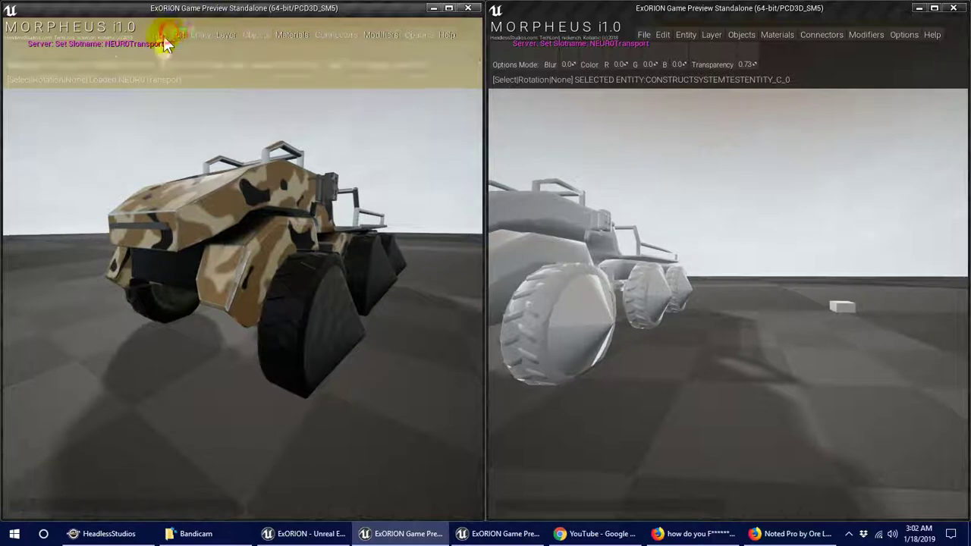
click(358, 61)
click(328, 311)
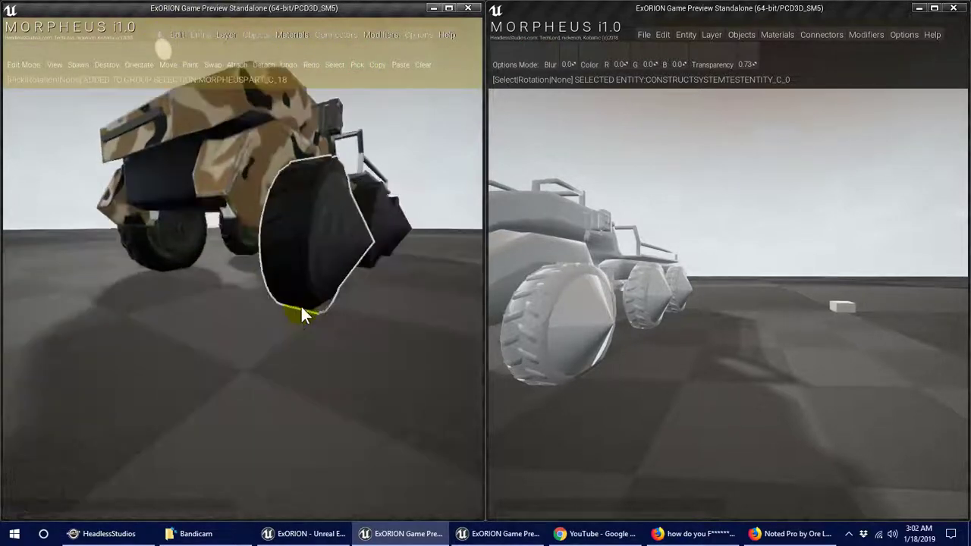
click(173, 232)
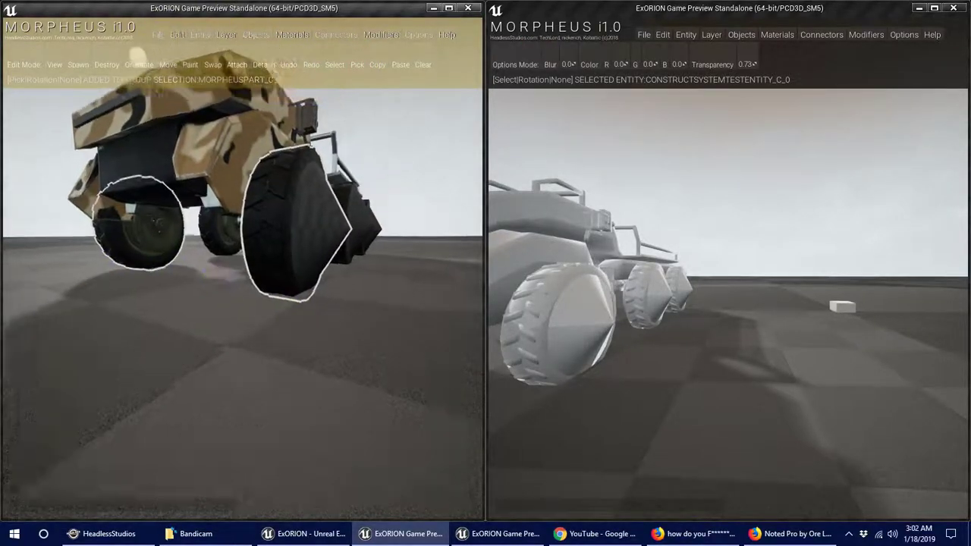
click(185, 240)
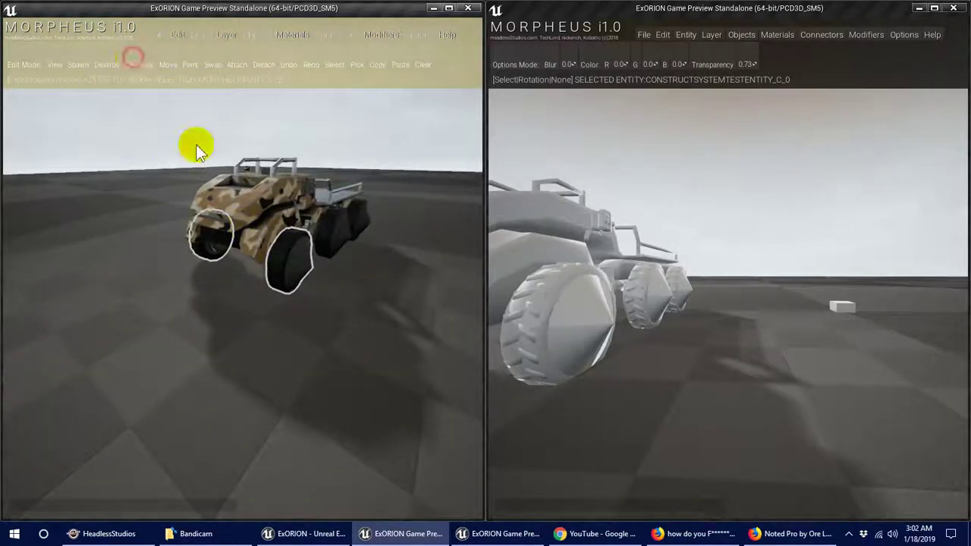
click(278, 264)
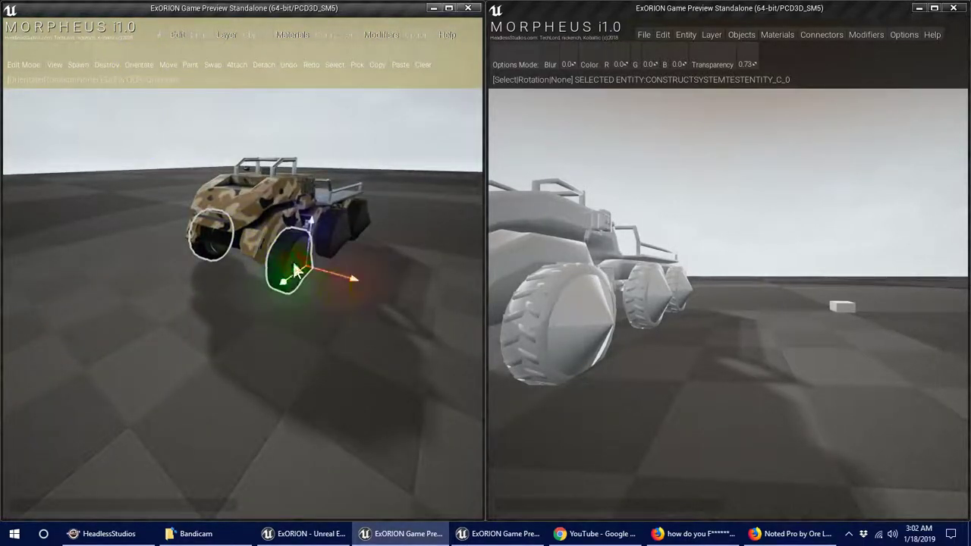
click(381, 38)
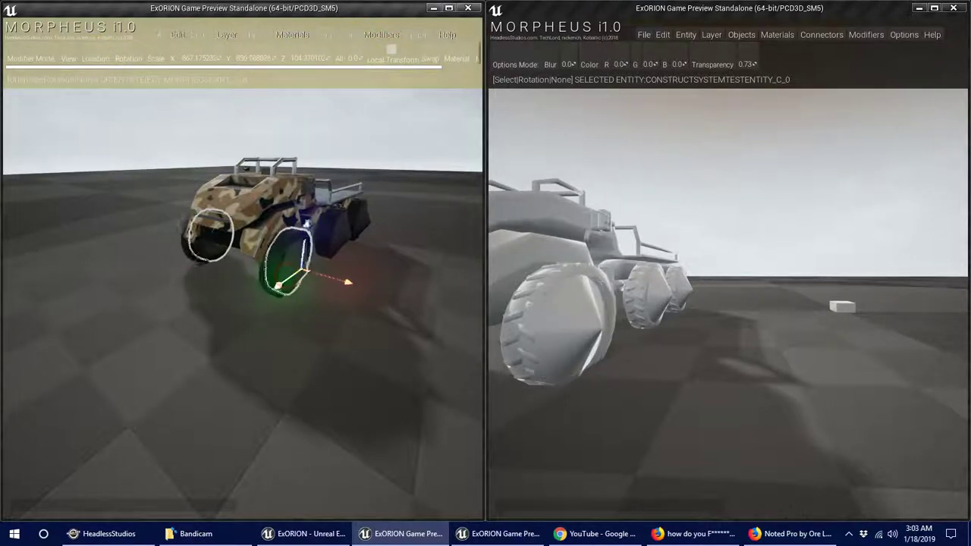
- Drag the grouped wheels off the vehicle onto the ground in front of it
drag(288, 282, 156, 375)
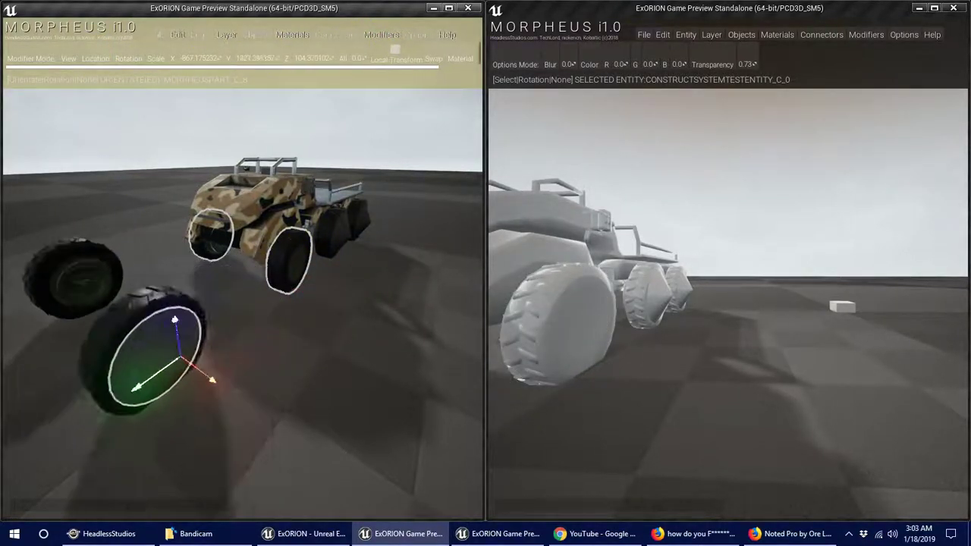
click(862, 238)
right_drag(862, 238, 728, 117)
right_drag(511, 227, 511, 228)
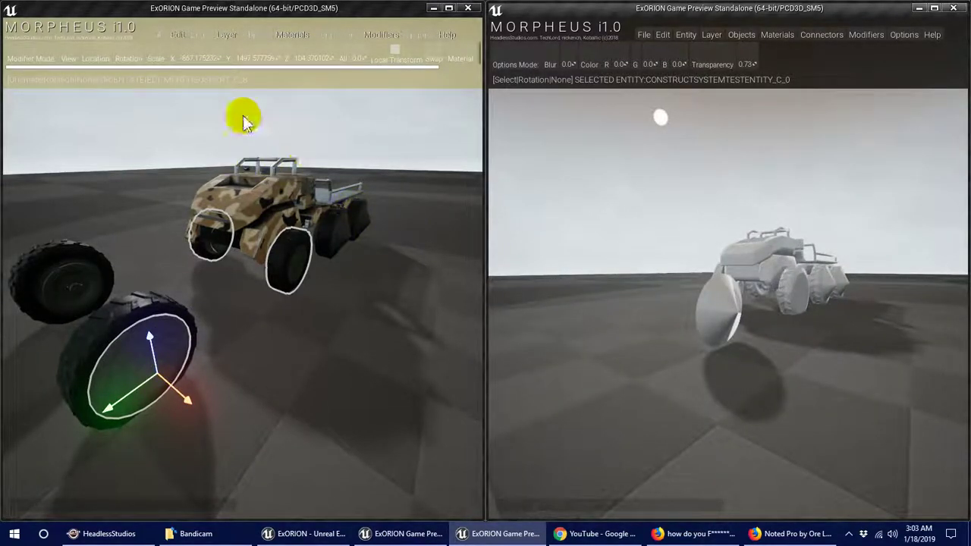
- Return to Edit mode and fly the second client's camera around to see the relocated wheels
click(176, 37)
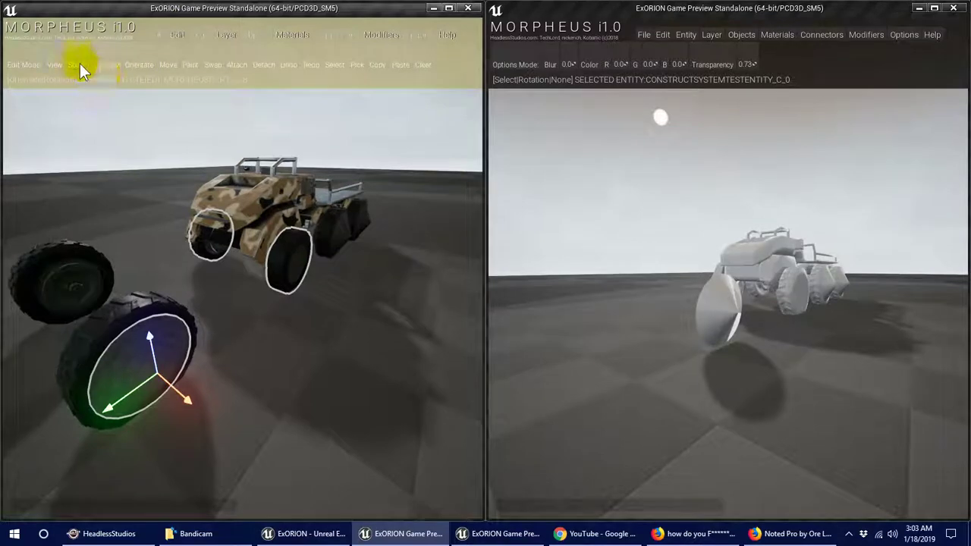
click(191, 61)
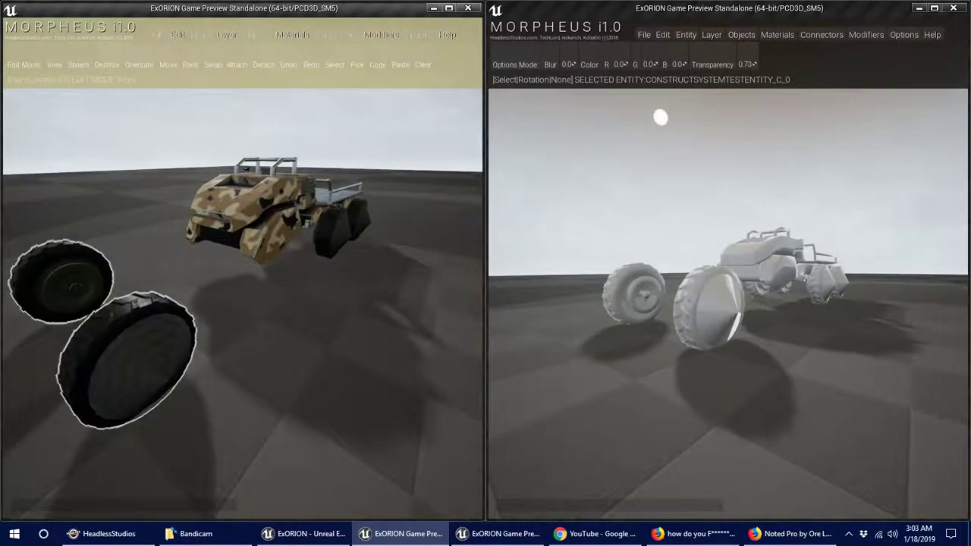
key(w)
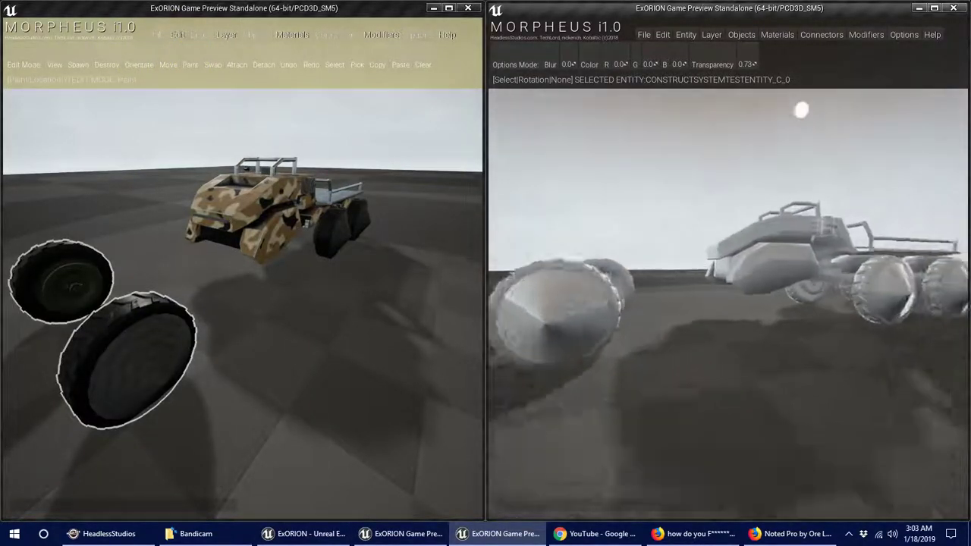
key(w)
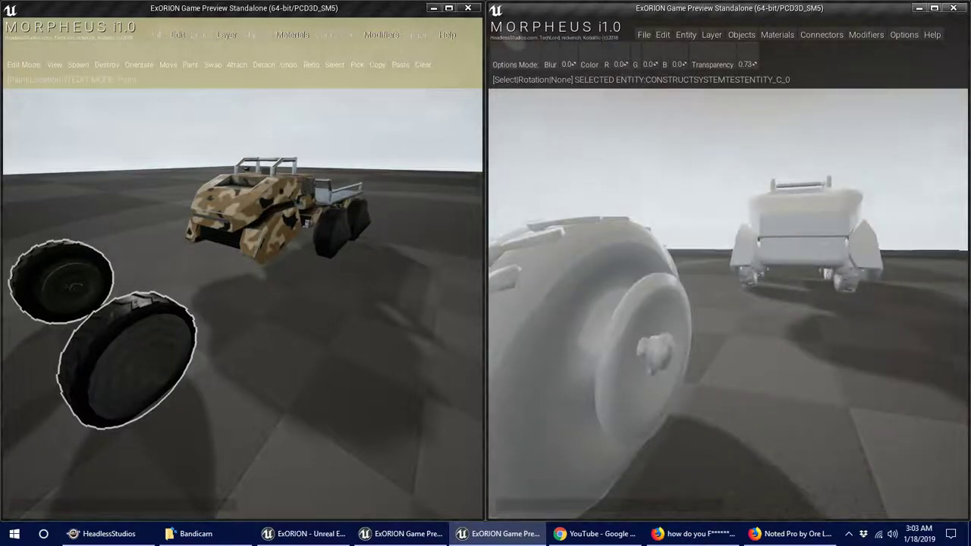
key(w)
click(255, 299)
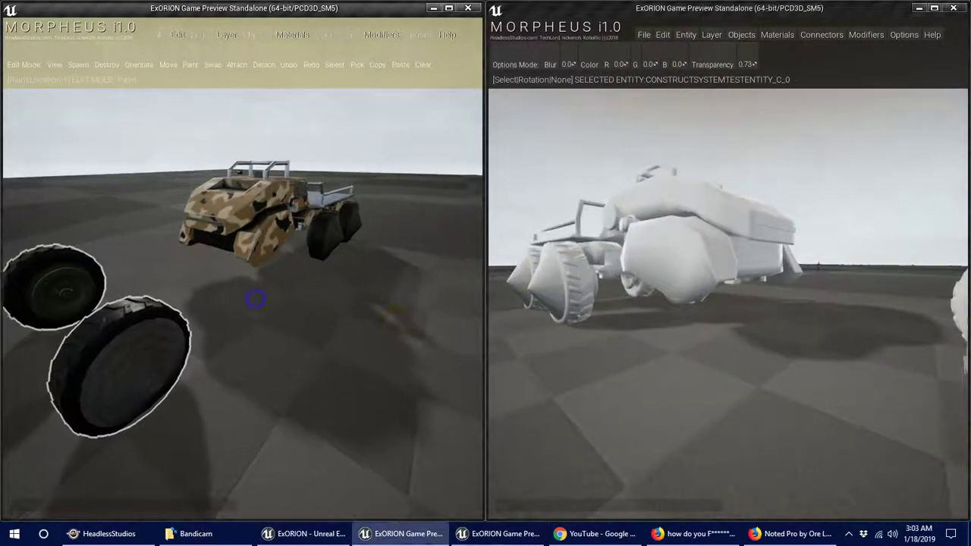
mouse_move(256, 299)
mouse_down()
mouse_move(364, 296)
mouse_move(303, 288)
mouse_up()
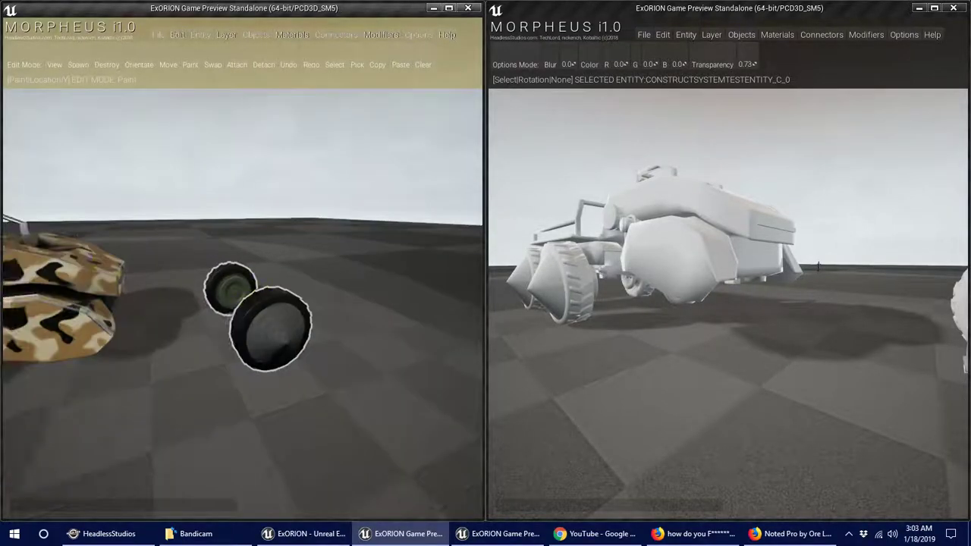
drag(201, 113, 139, 119)
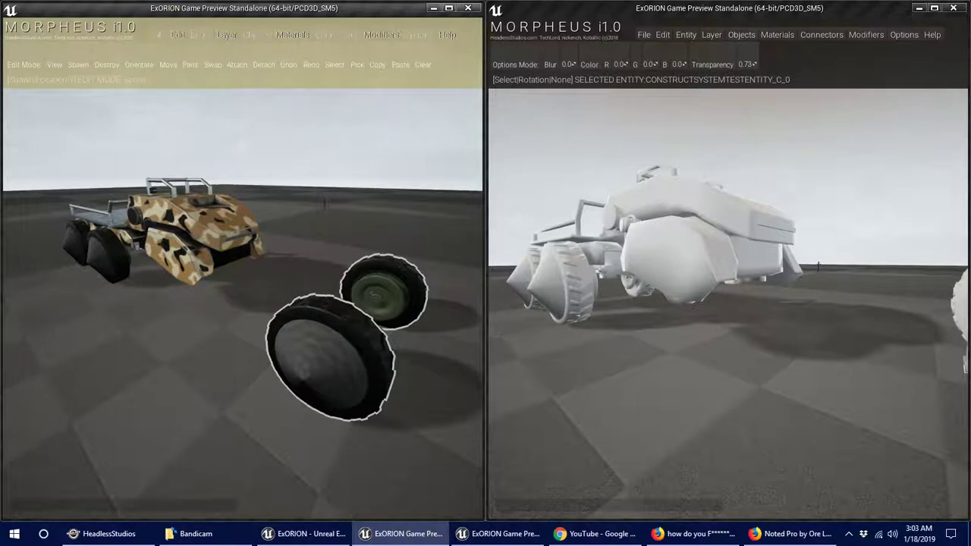
drag(228, 263, 167, 273)
drag(251, 279, 275, 280)
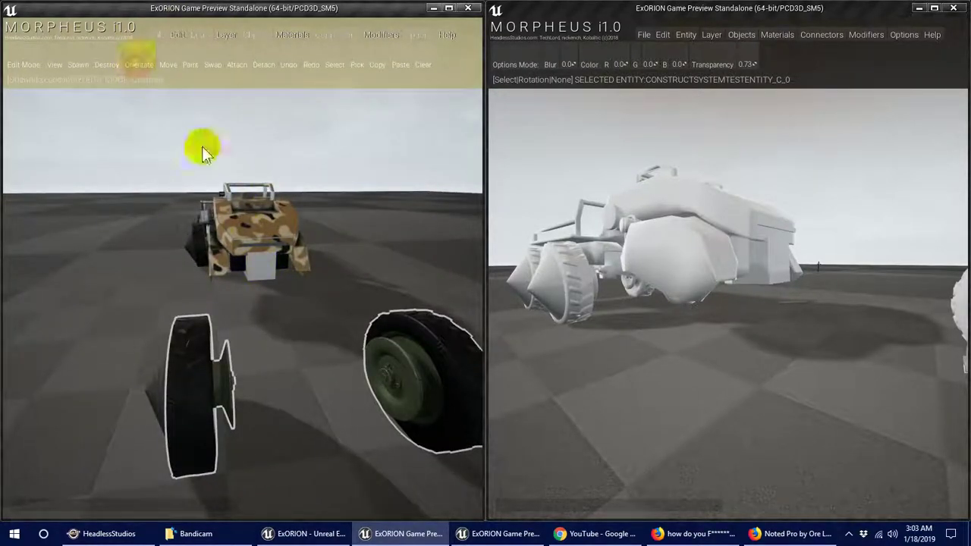
- Scale the front box part into a long white bar (Y 0.634568, X about 2.17) toward the wheels
click(262, 266)
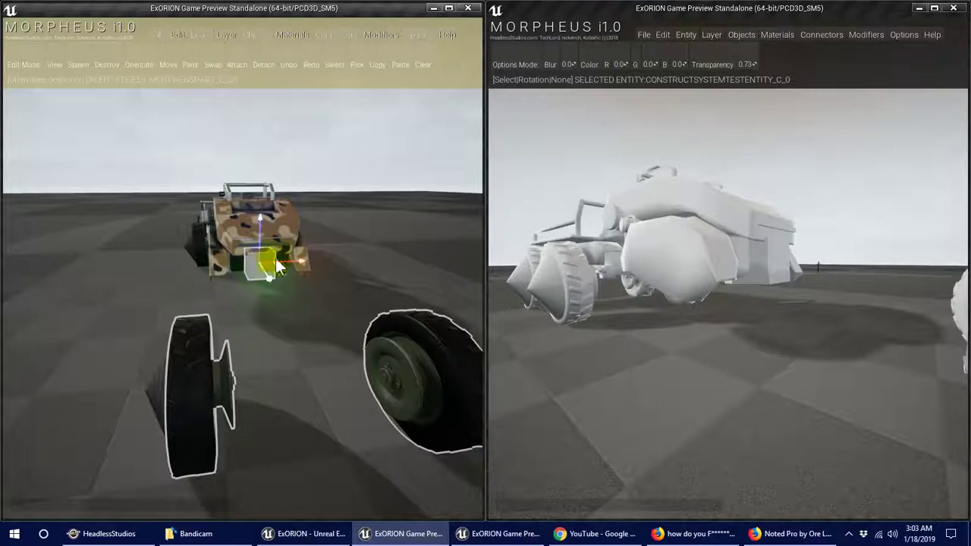
click(397, 34)
click(157, 59)
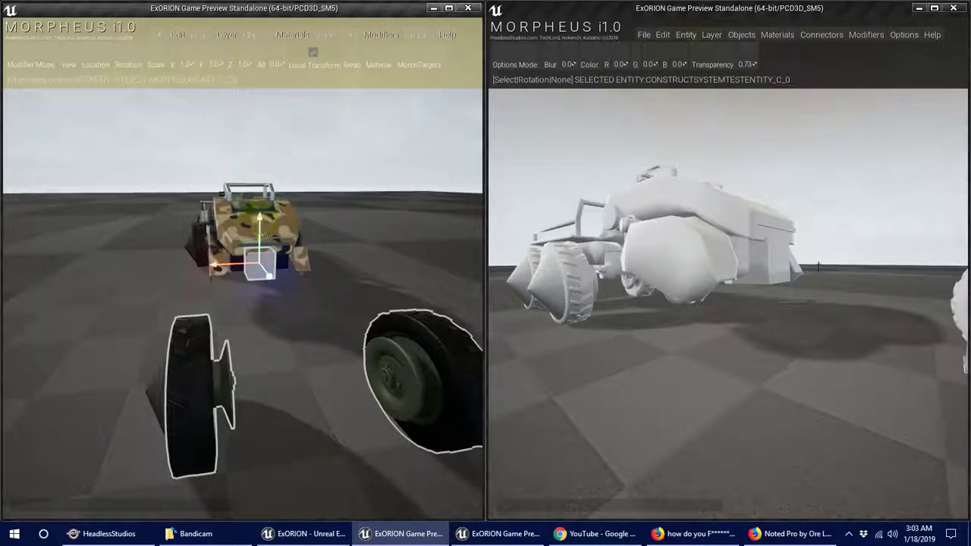
mouse_move(265, 265)
mouse_down()
mouse_move(268, 275)
mouse_move(282, 267)
mouse_up()
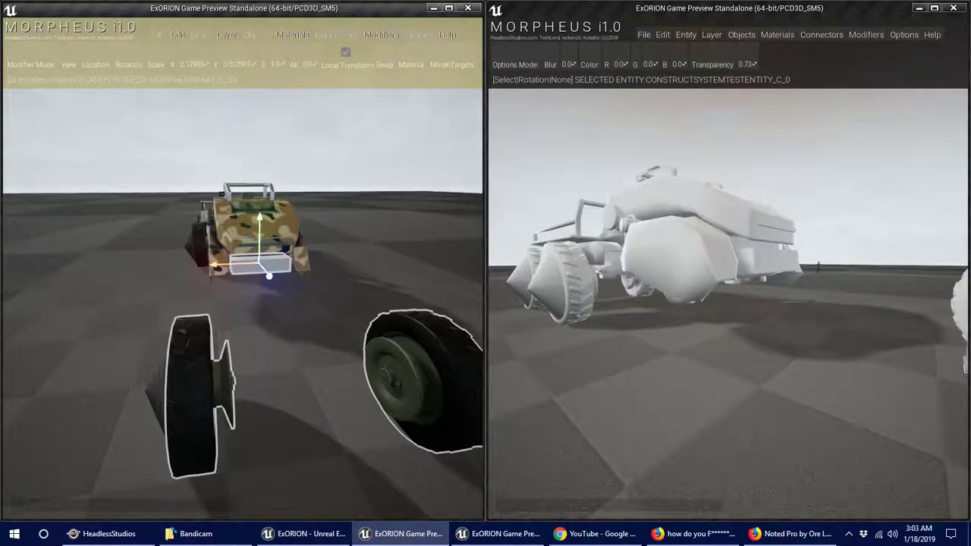
drag(290, 265, 292, 266)
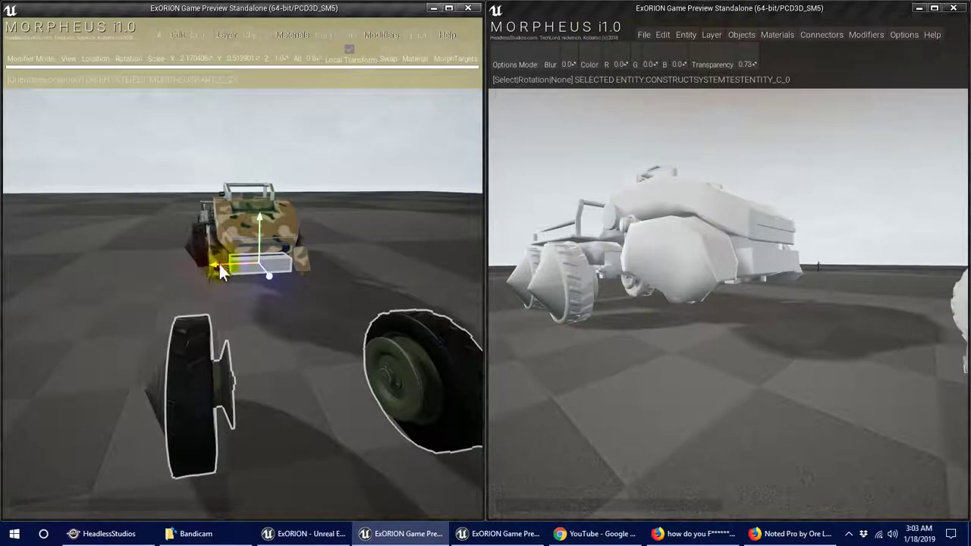
click(67, 58)
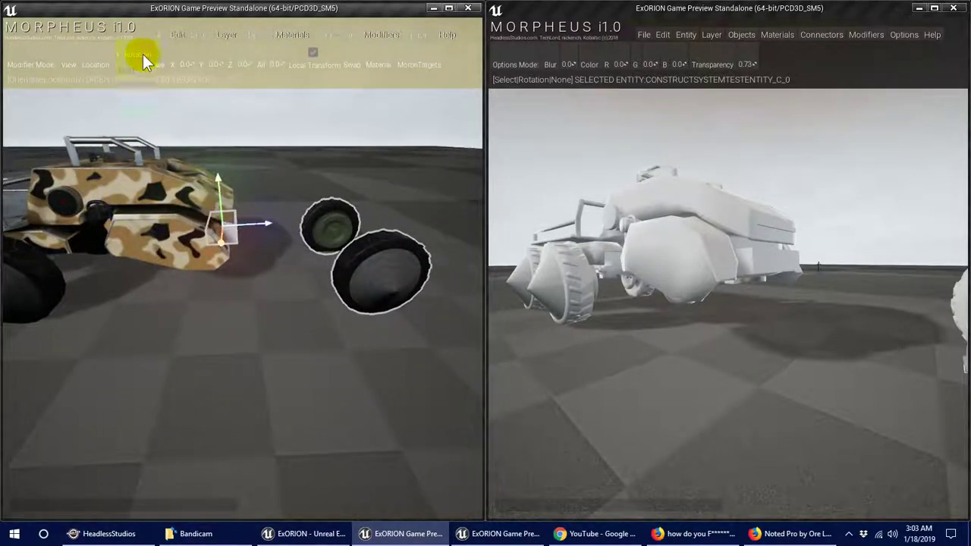
click(154, 59)
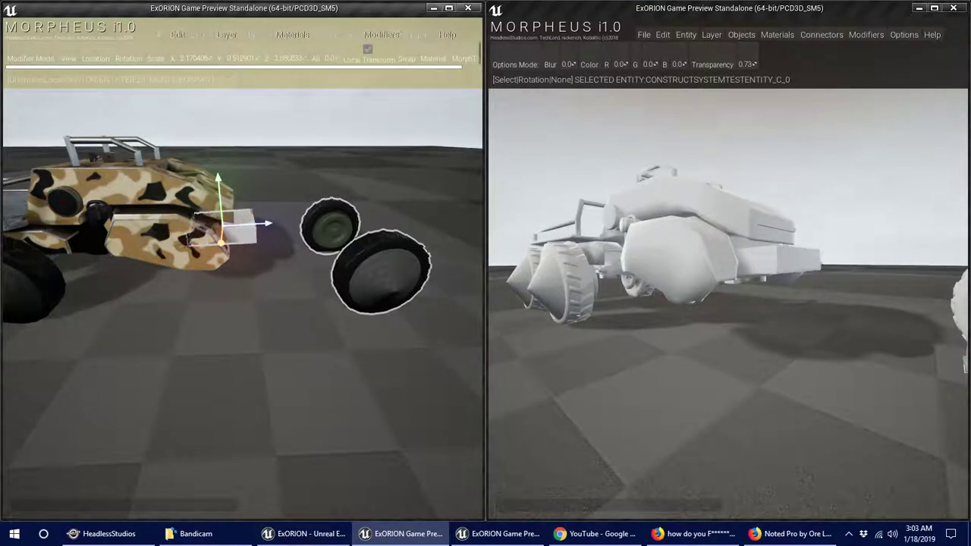
drag(270, 224, 284, 224)
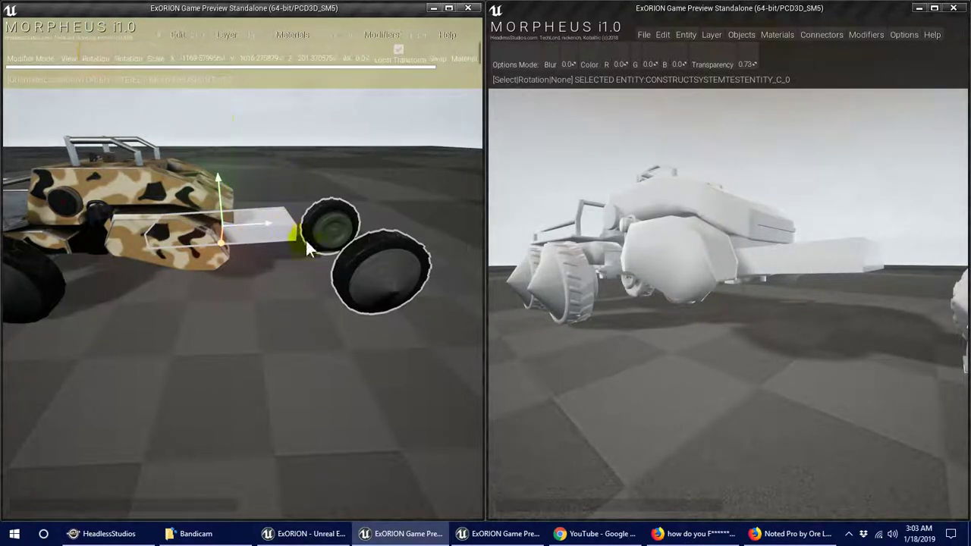
drag(269, 224, 334, 225)
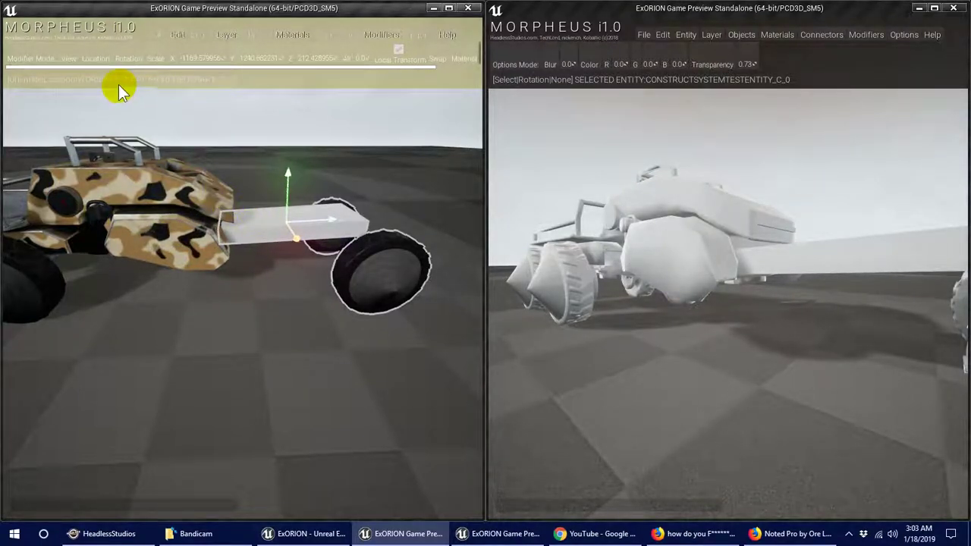
- Tilt the white bar downward at the front and lower it toward the ground
click(128, 58)
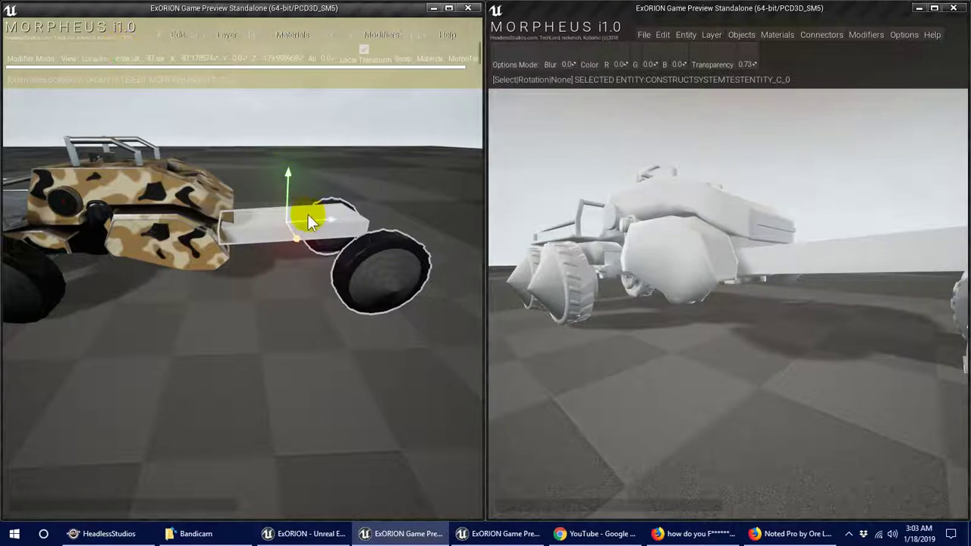
drag(295, 236, 298, 257)
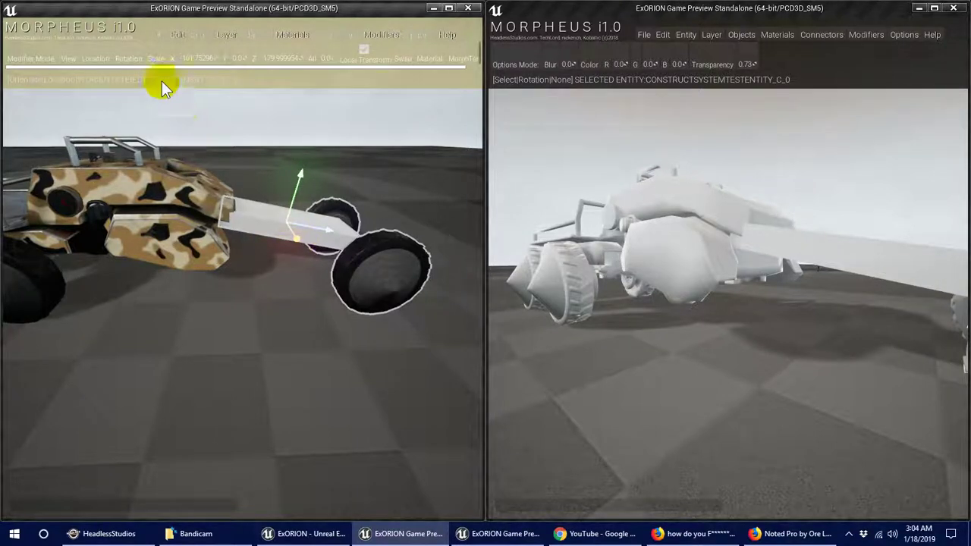
click(92, 55)
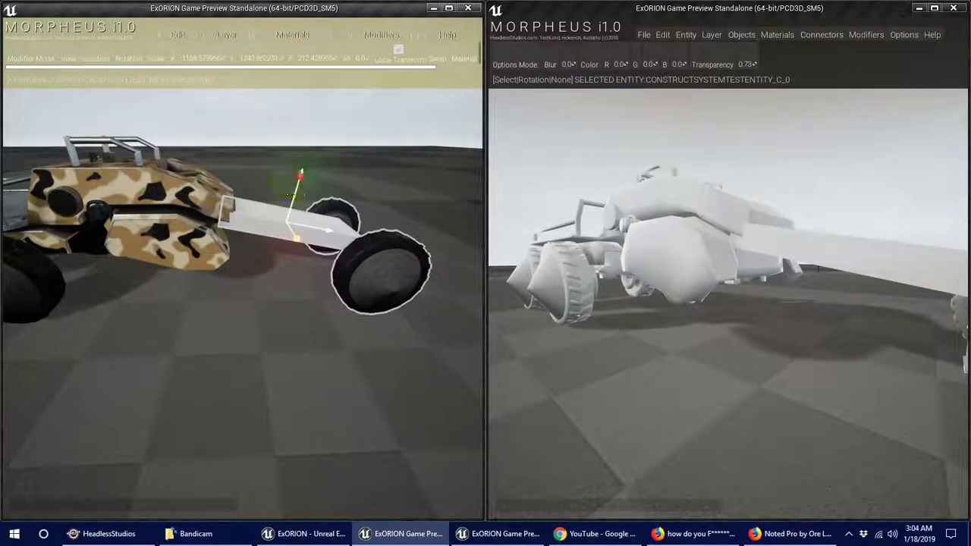
mouse_move(292, 196)
mouse_down()
mouse_move(288, 220)
mouse_move(292, 207)
mouse_up()
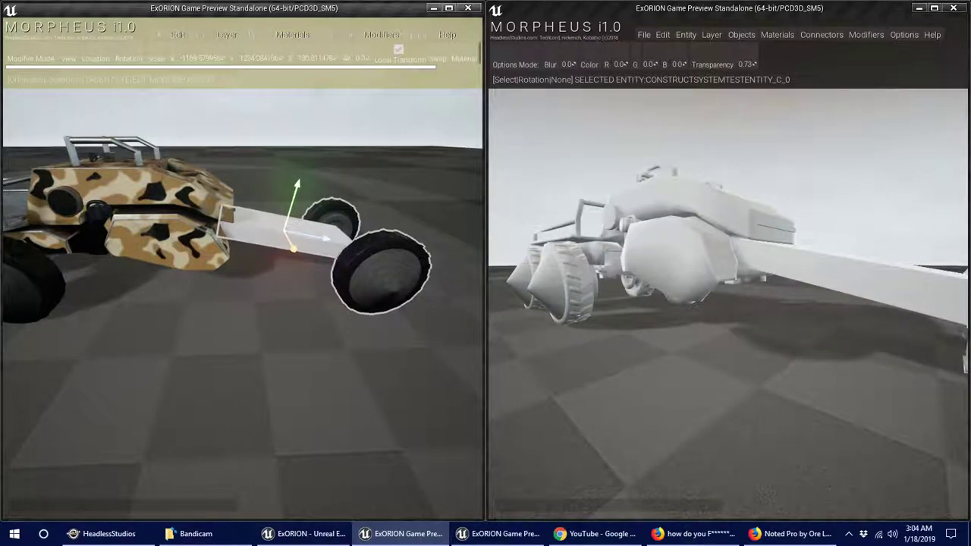
- Orbit to the vehicle's rear and switch back to Edit mode, clearing the wheel selection
middle_drag(148, 124, 228, 144)
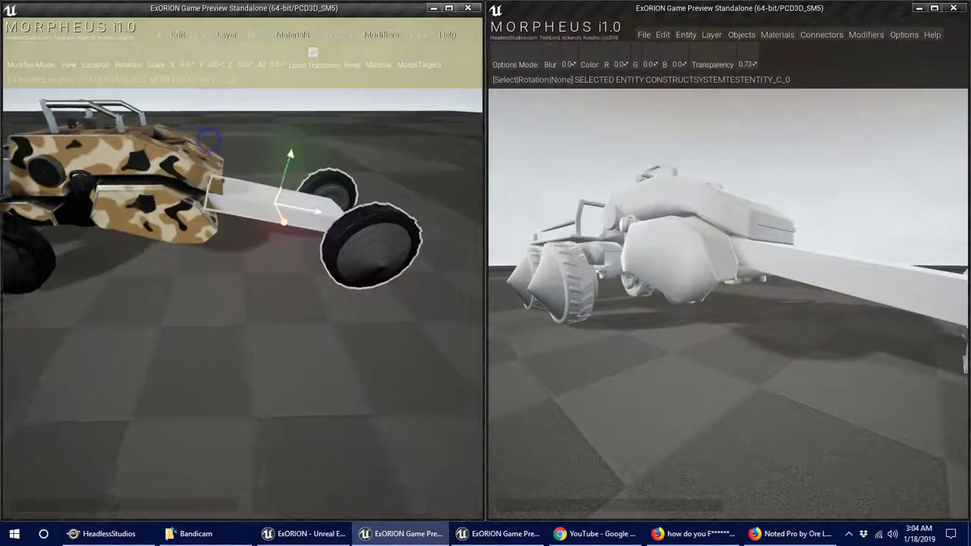
scroll(243, 266, up, 3)
scroll(242, 266, up, 3)
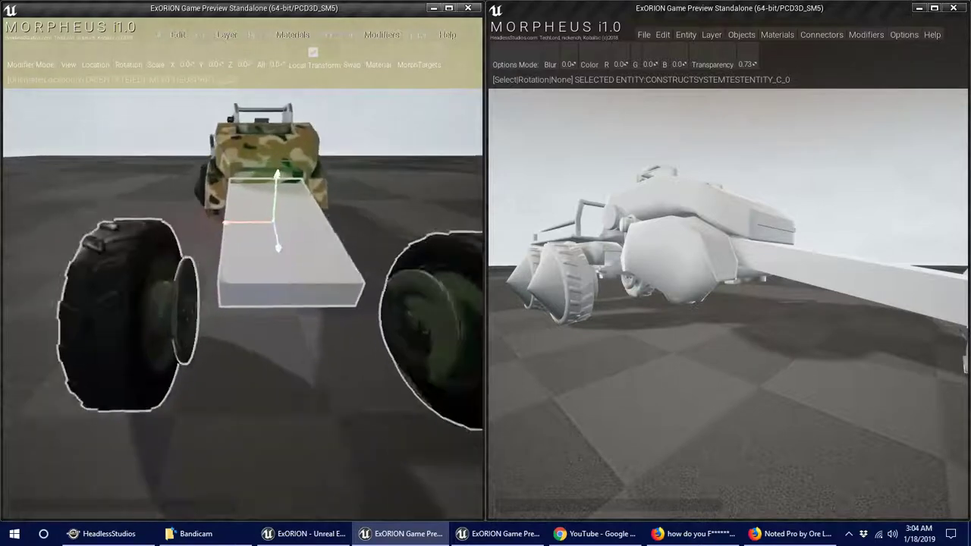
scroll(242, 265, up, 3)
scroll(242, 266, up, 3)
scroll(212, 159, down, 5)
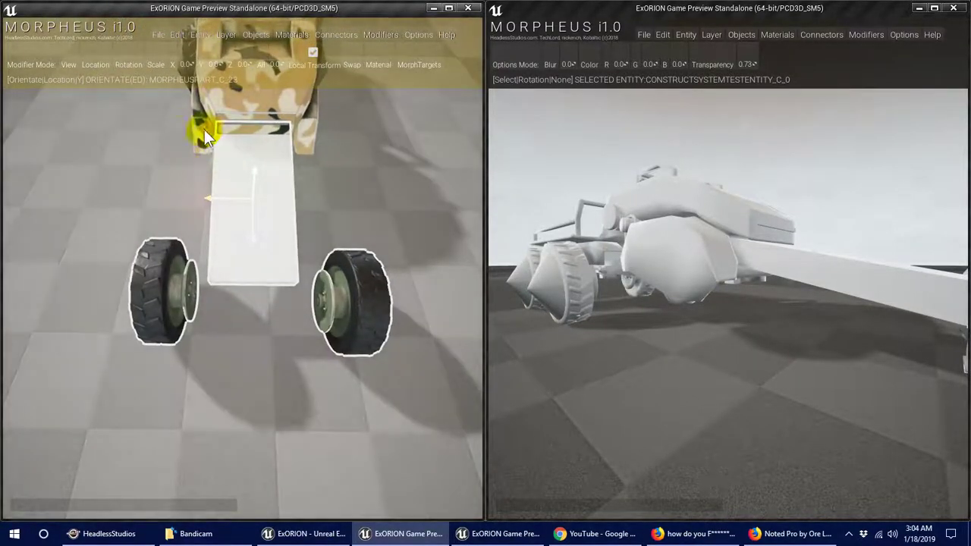
click(160, 36)
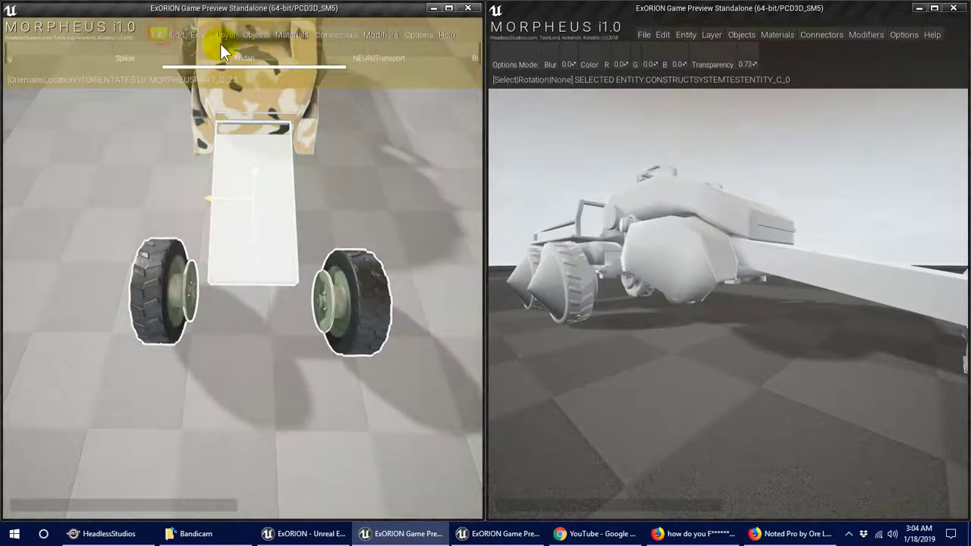
click(180, 38)
click(370, 309)
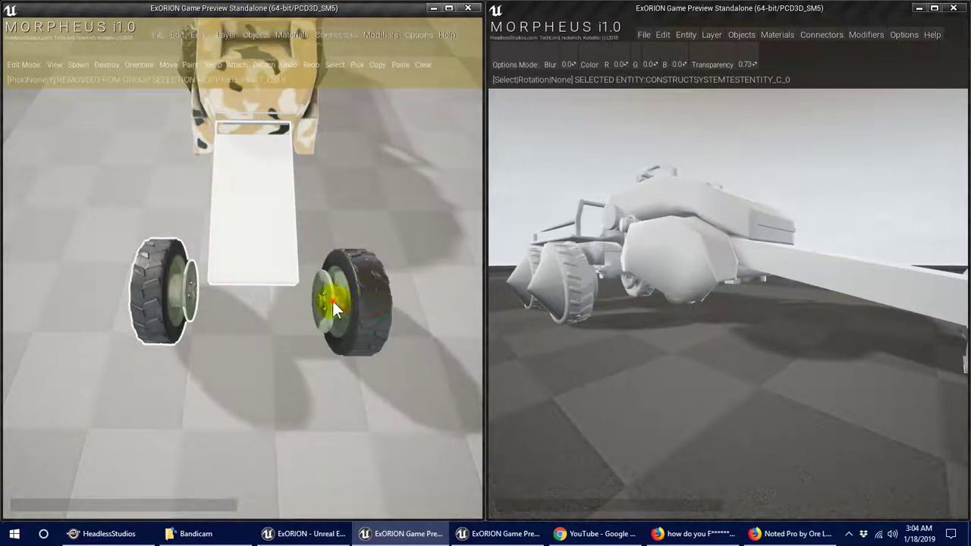
- Select only the right wheel at the beam's end and choose Orientate
click(360, 307)
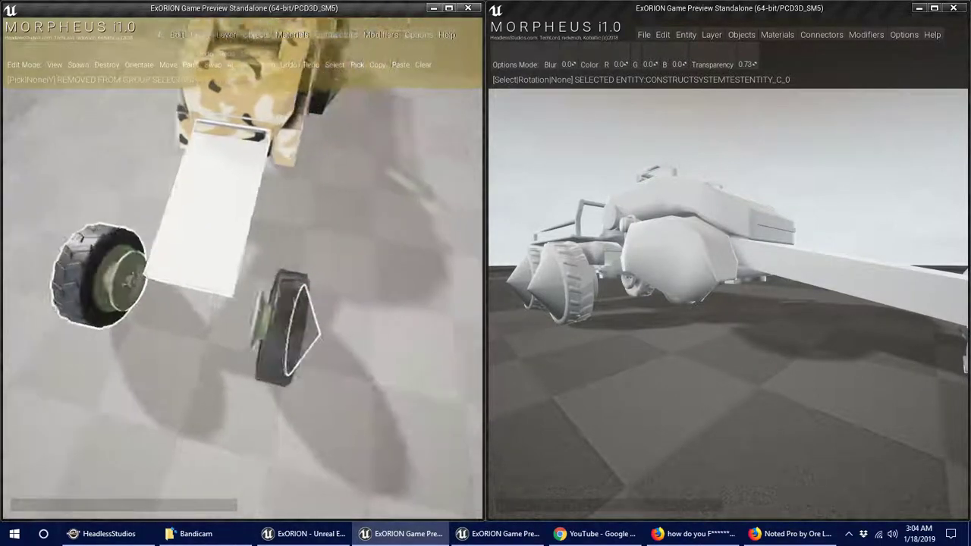
click(79, 265)
click(151, 311)
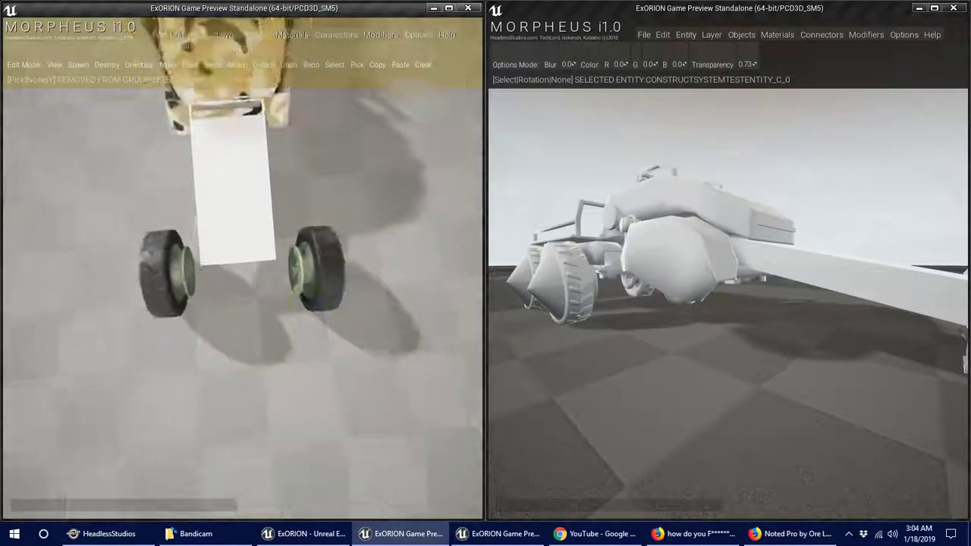
click(304, 279)
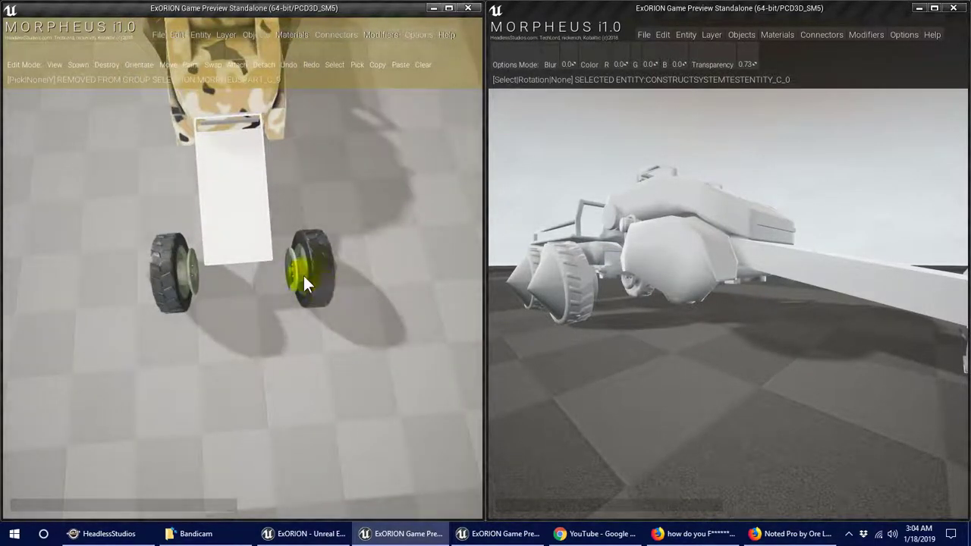
click(300, 273)
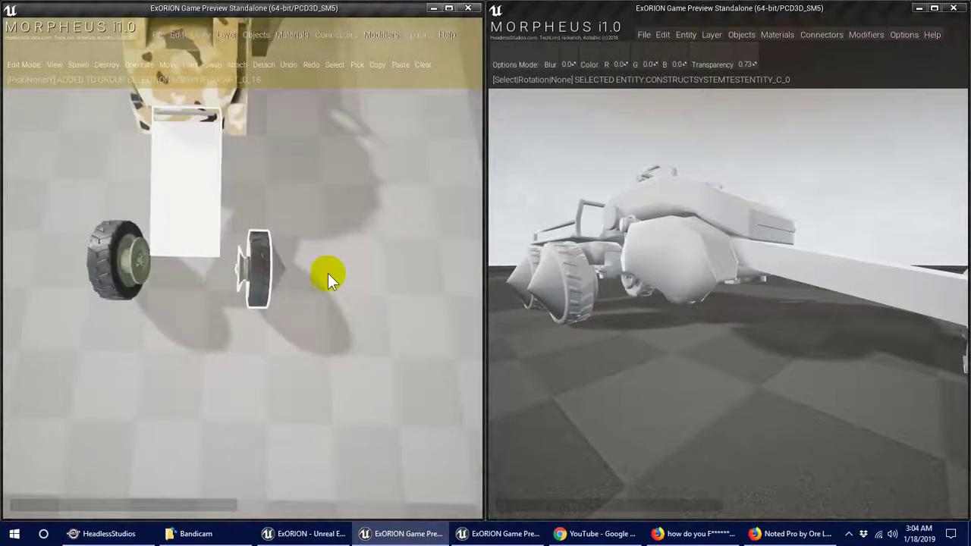
click(139, 67)
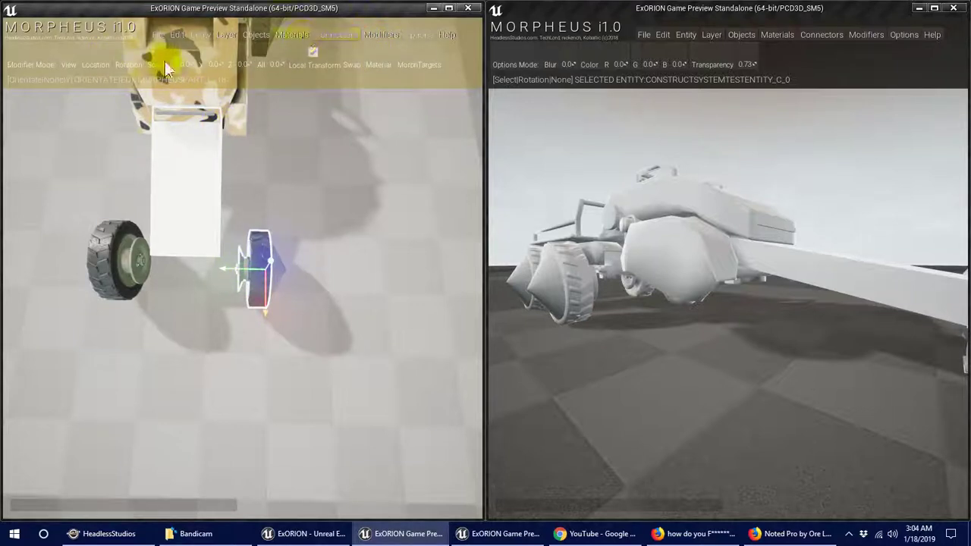
- Slide the right wheel in against the end of the white beam with the Location gizmo
click(99, 62)
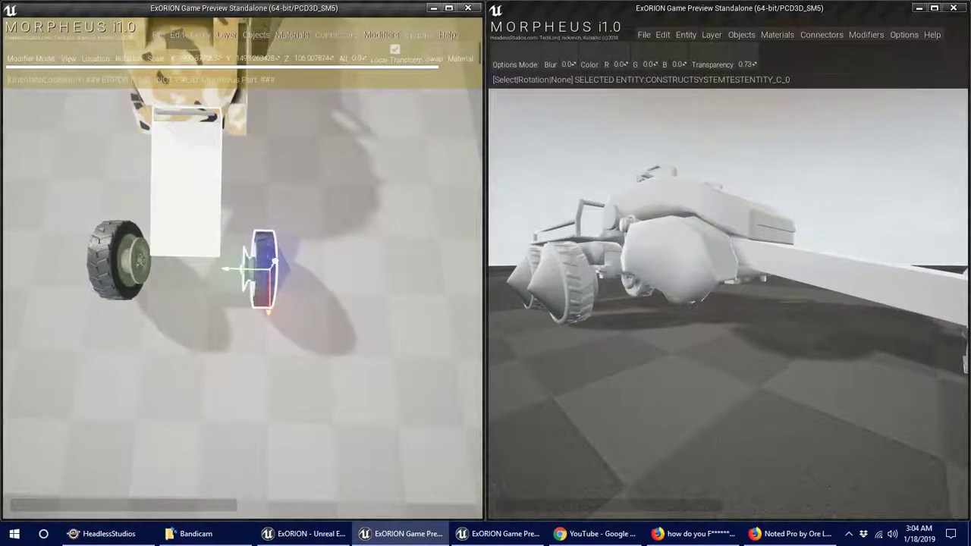
mouse_move(271, 261)
mouse_down()
mouse_move(240, 262)
mouse_move(238, 309)
mouse_up()
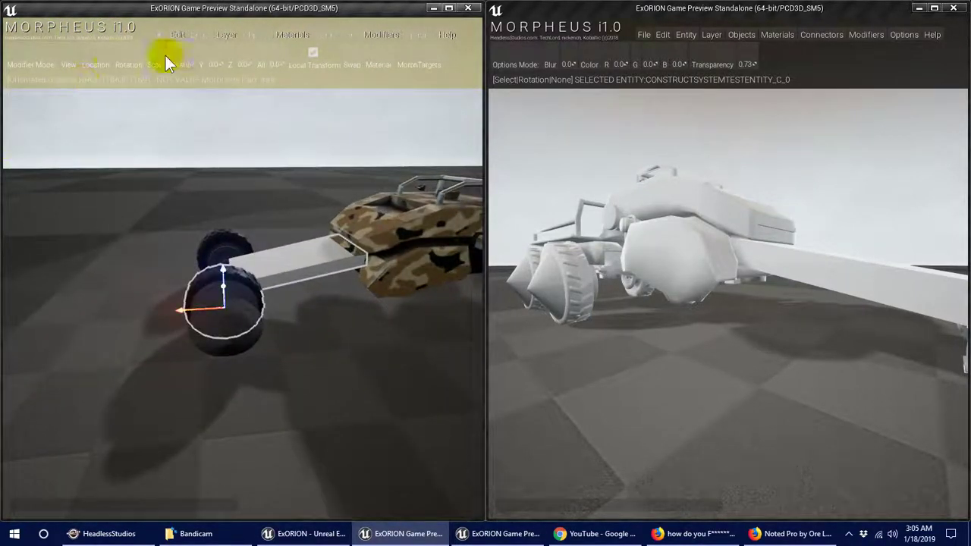
- Nudge the wheel along its X axis and check it from above in the second client
click(109, 63)
drag(179, 310, 183, 310)
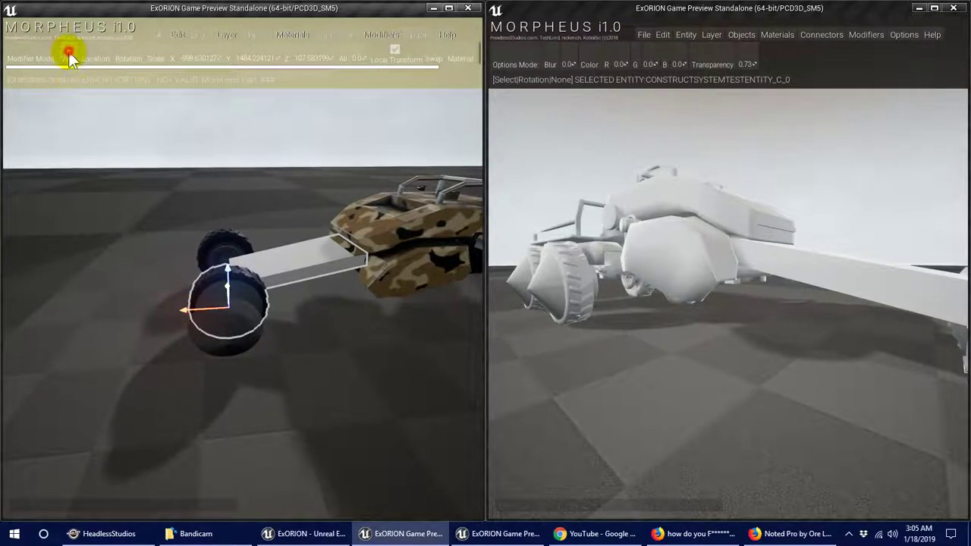
click(596, 260)
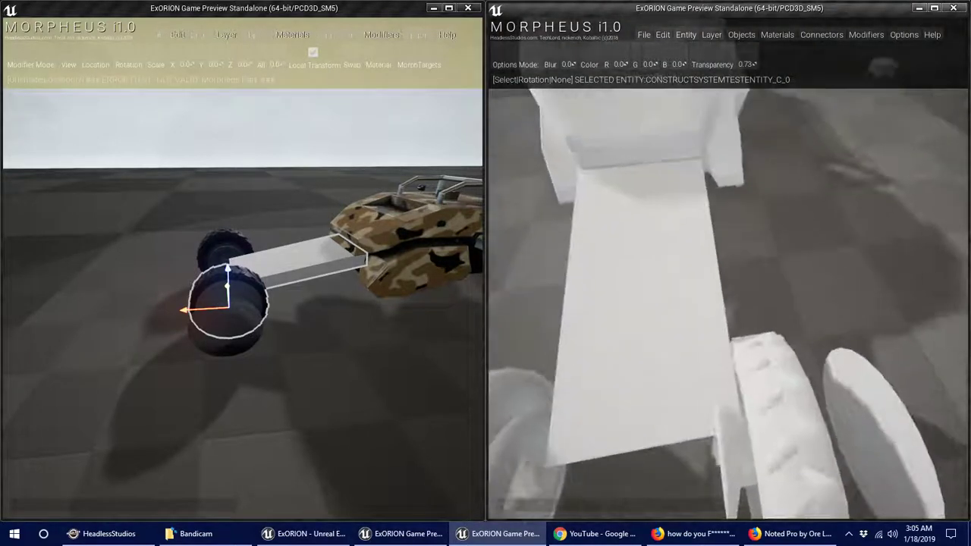
click(708, 311)
click(711, 288)
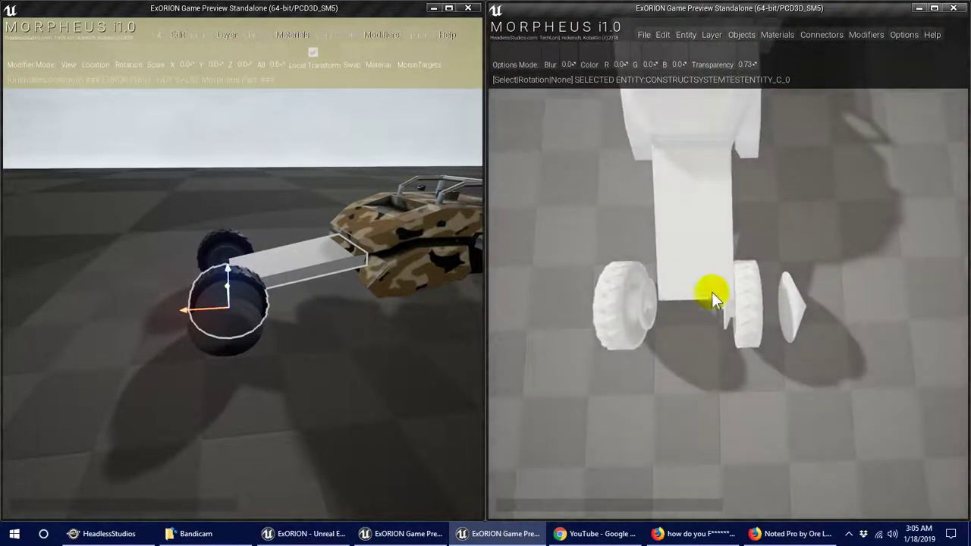
- Rotate the front wheel to about -3.4 on X, then return to Edit mode
click(75, 73)
drag(117, 151, 197, 155)
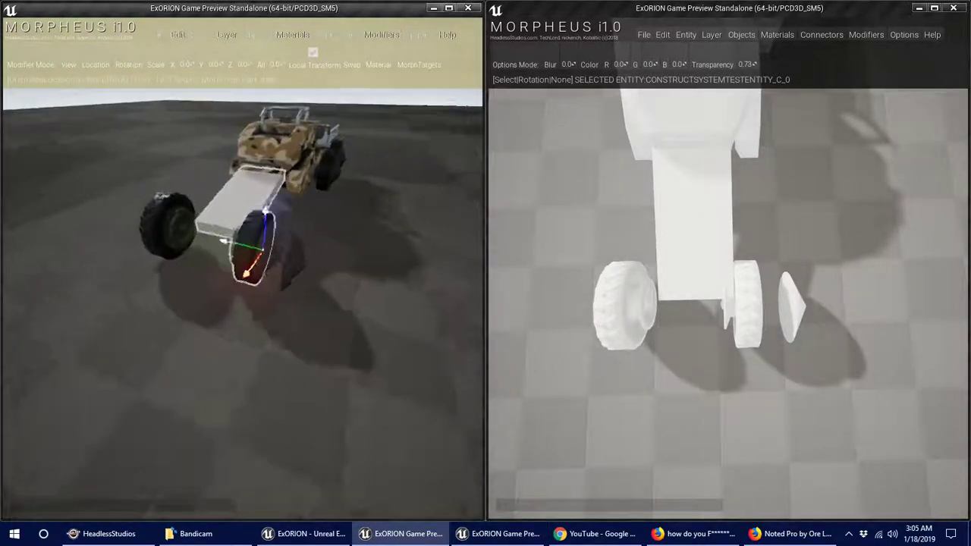
key(w)
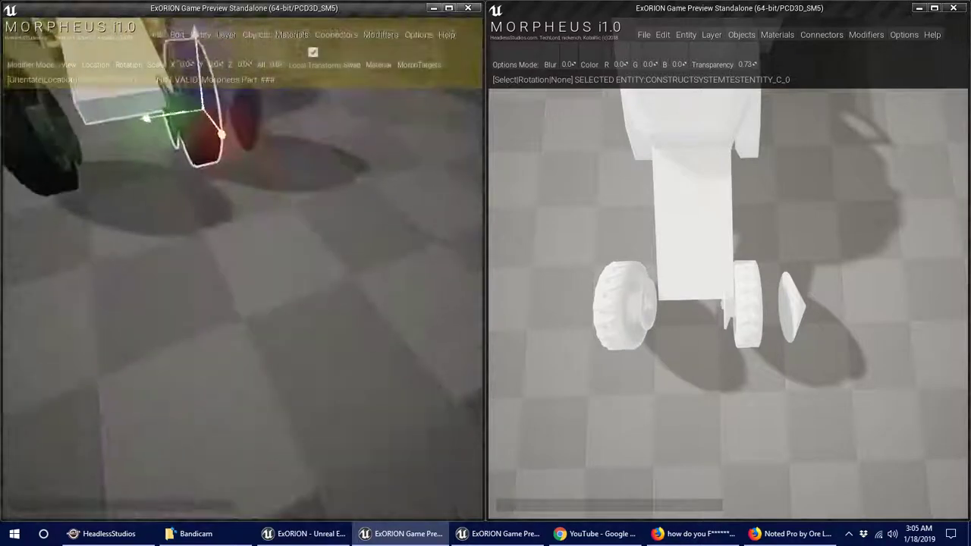
key(a)
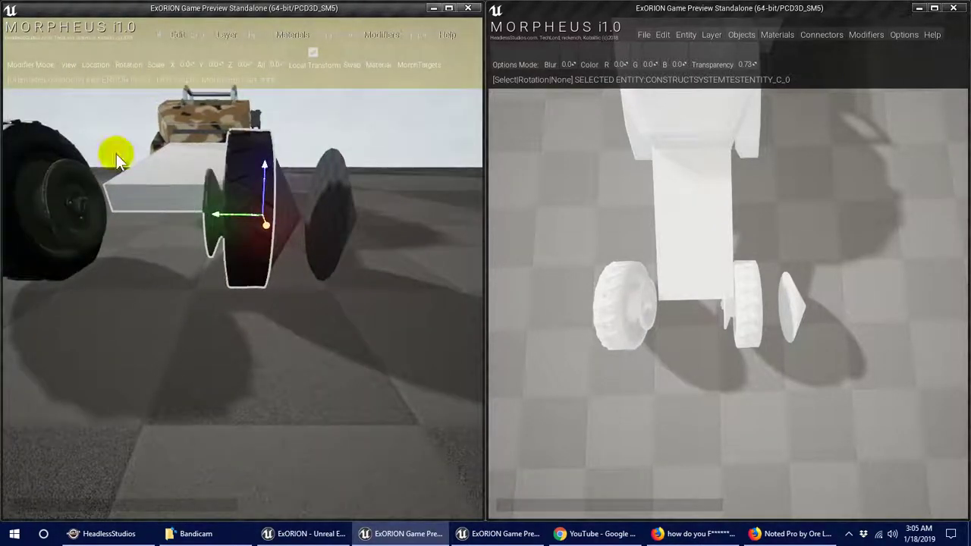
click(129, 64)
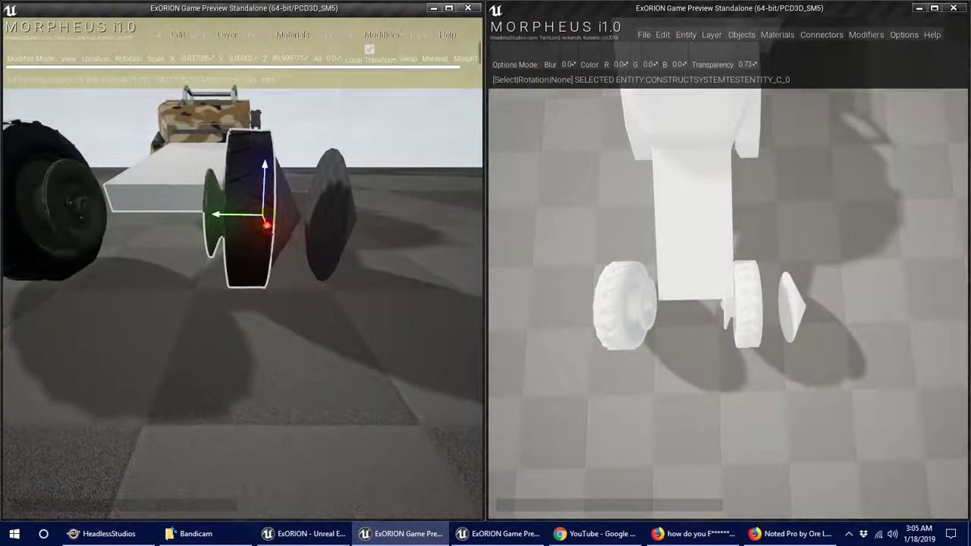
drag(265, 225, 270, 225)
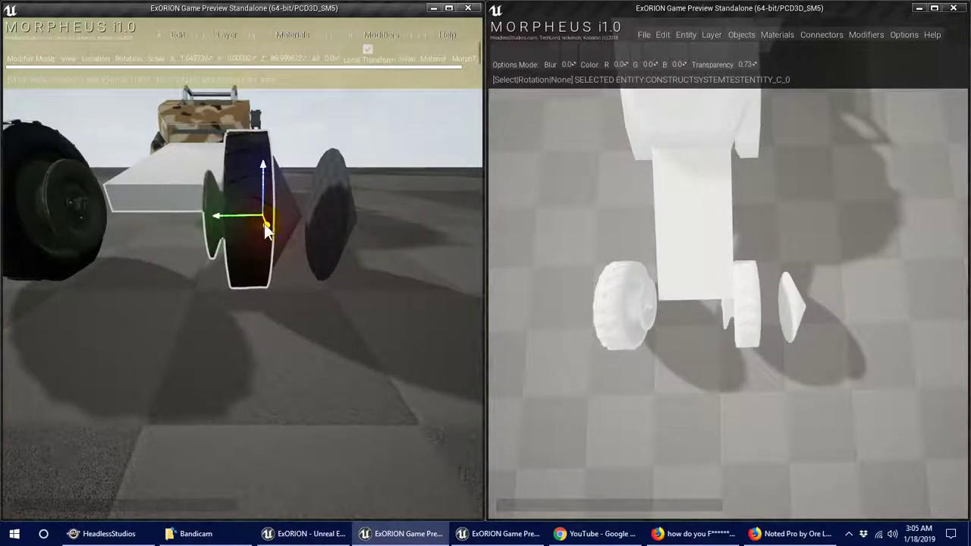
click(179, 35)
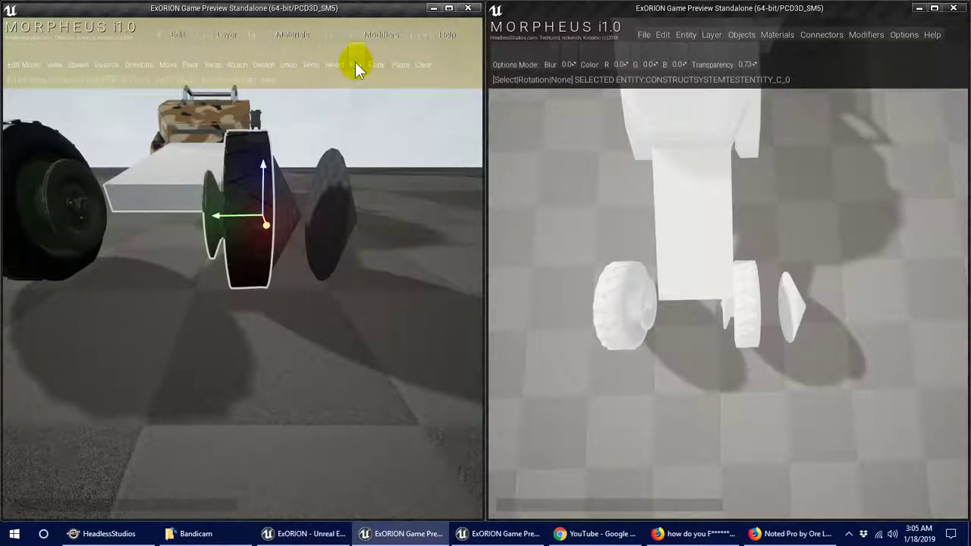
- Remove the loose cone piece, then pick the white beam and the left front wheel
click(352, 63)
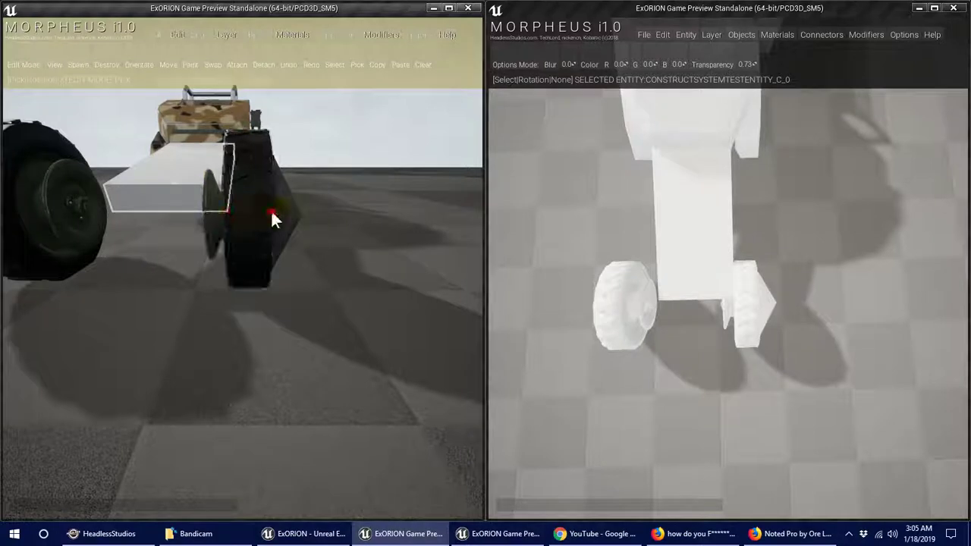
click(232, 224)
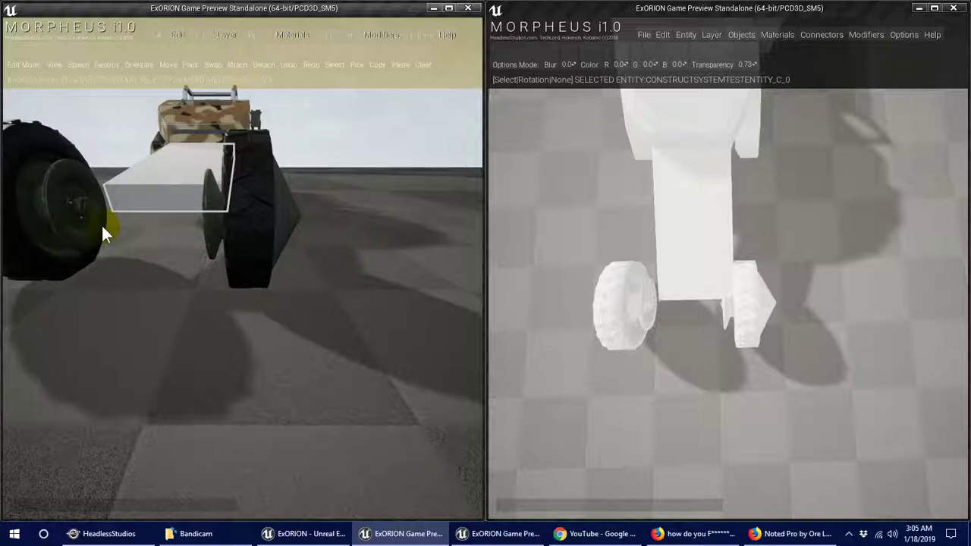
click(77, 186)
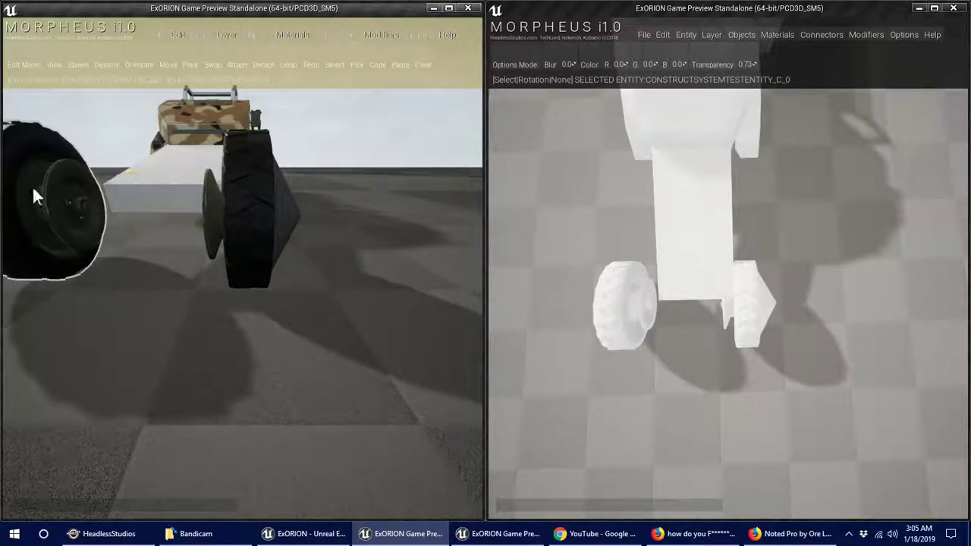
- Orbit the view to face both front wheels and put the left wheel in Orientate mode
right_drag(108, 228, 97, 180)
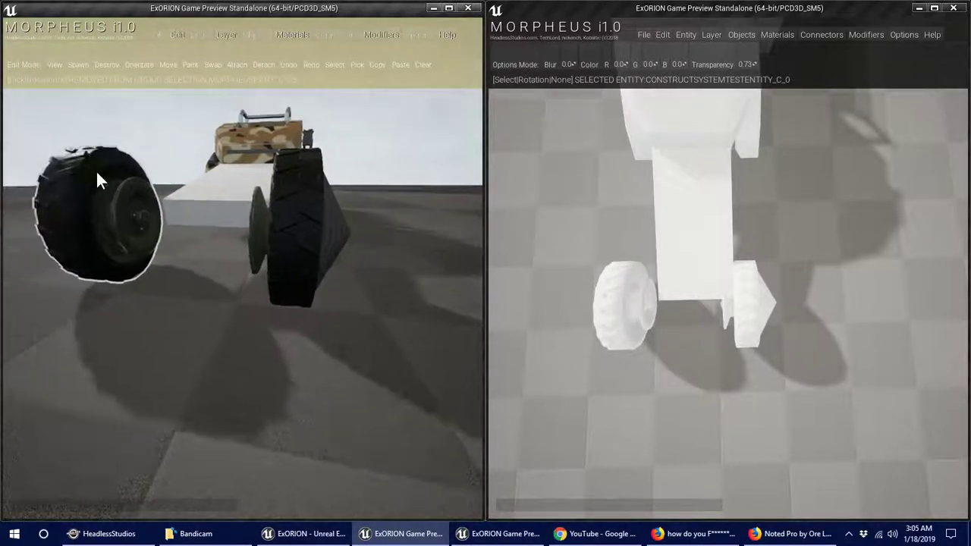
click(52, 64)
right_drag(246, 209, 246, 209)
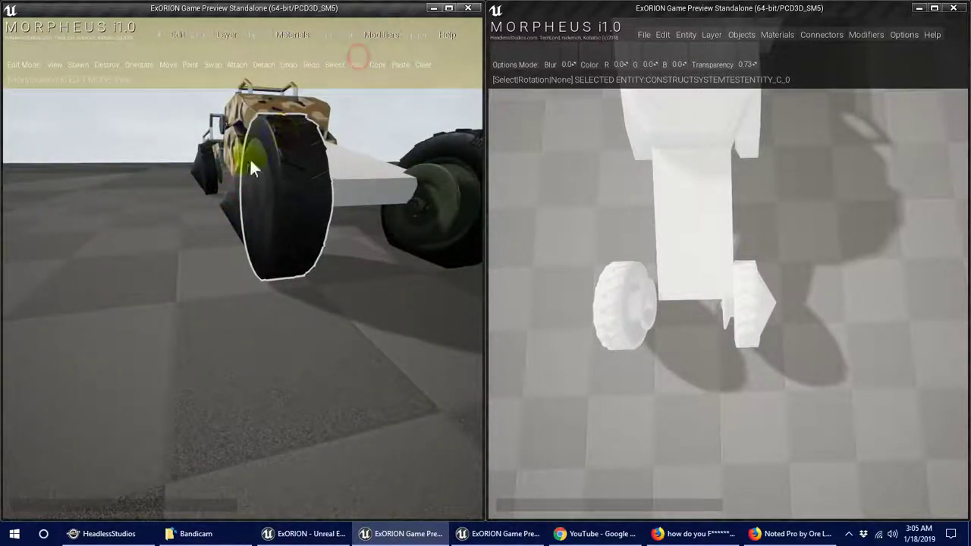
right_drag(246, 180, 359, 213)
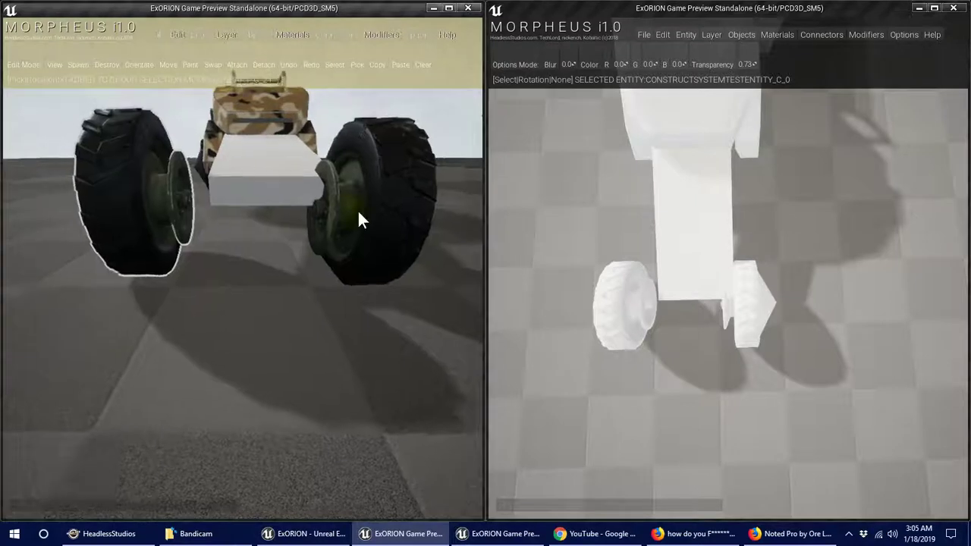
click(138, 59)
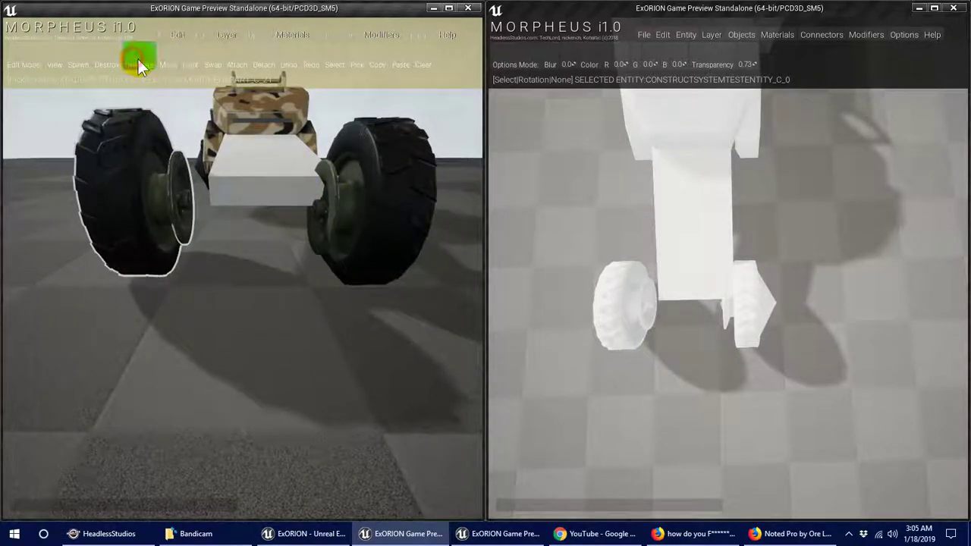
click(171, 201)
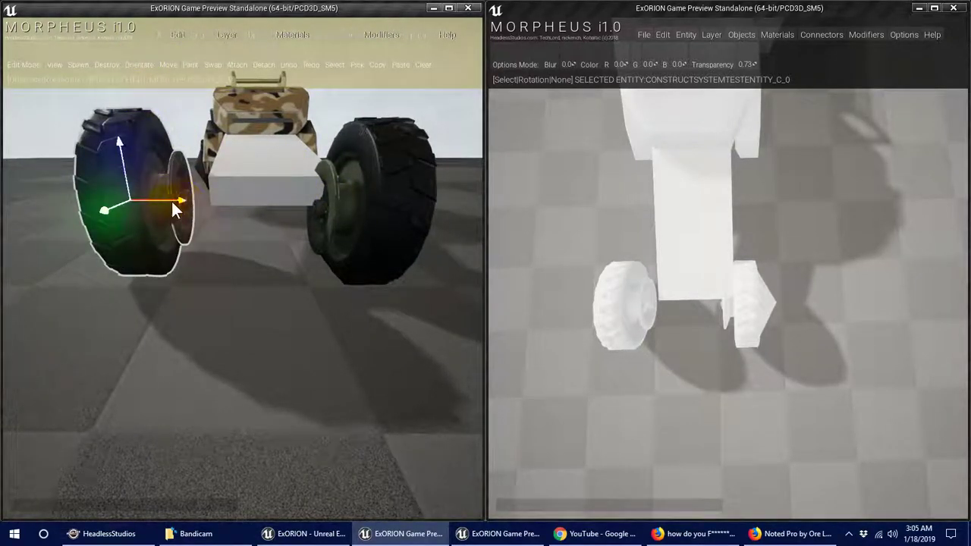
- Move the left front wheel against the beam end and check it from another camera angle
click(372, 41)
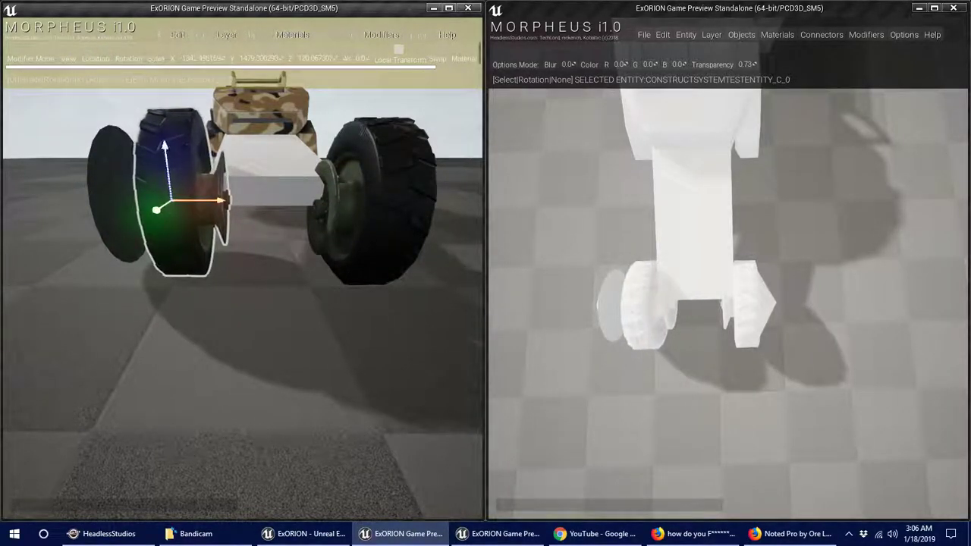
click(71, 59)
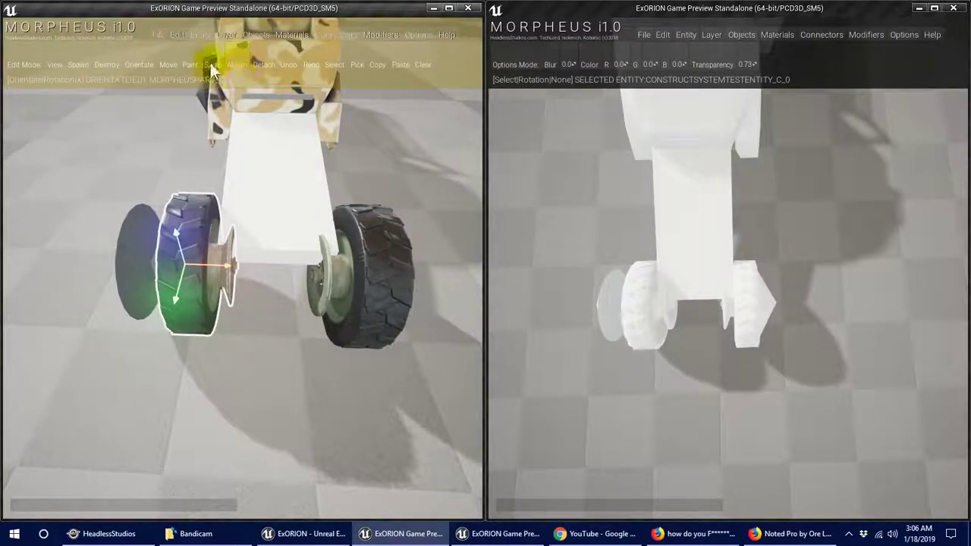
- Turn the beam black by lowering its BaseColor and raising Roughness, then return to Edit
click(191, 62)
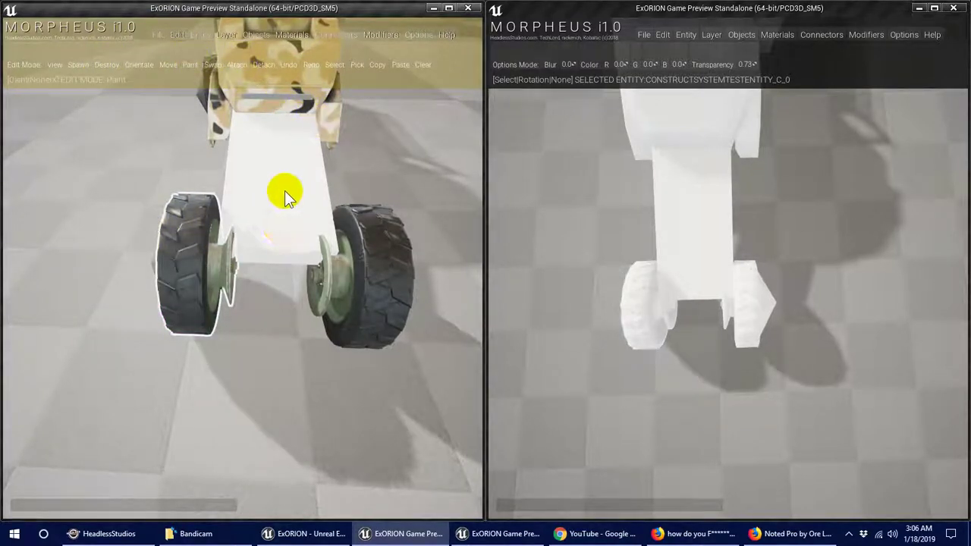
click(238, 150)
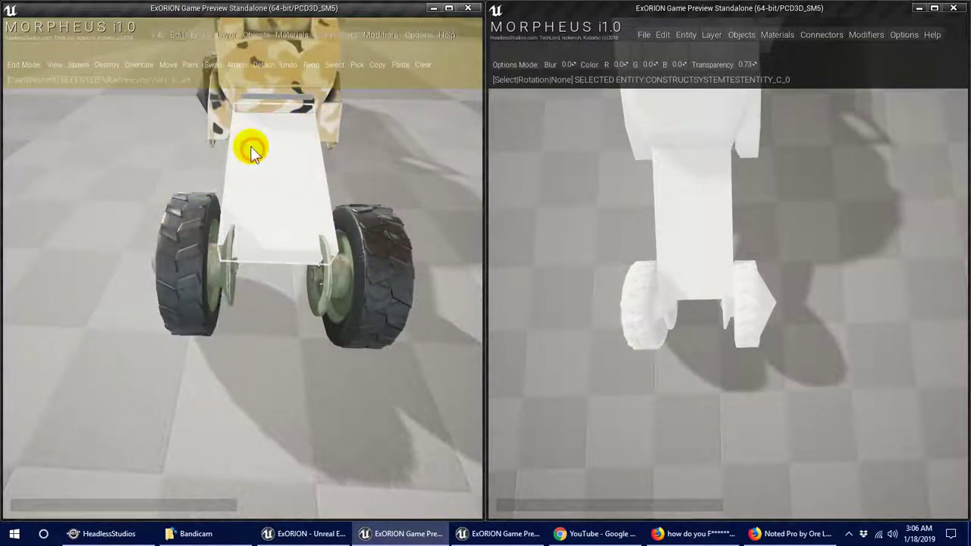
click(288, 36)
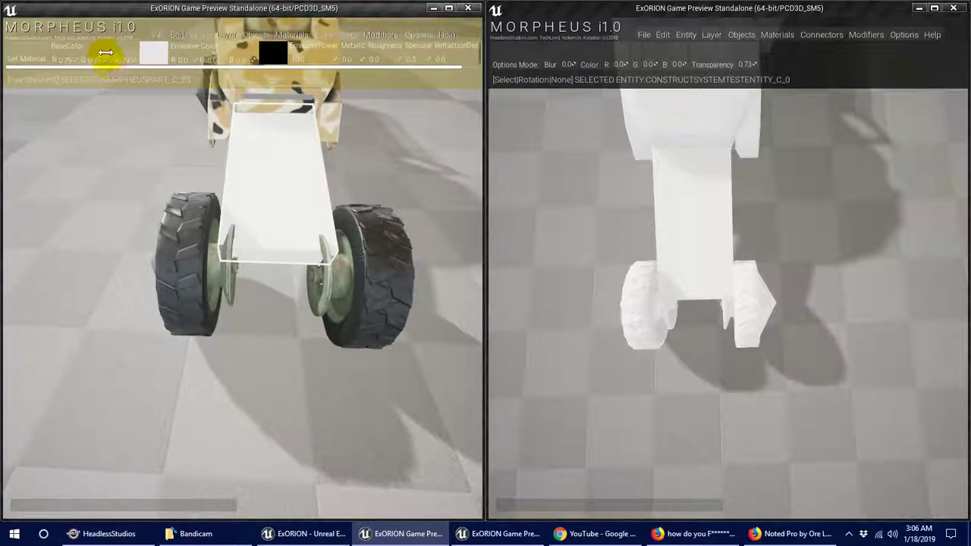
drag(139, 60, 50, 60)
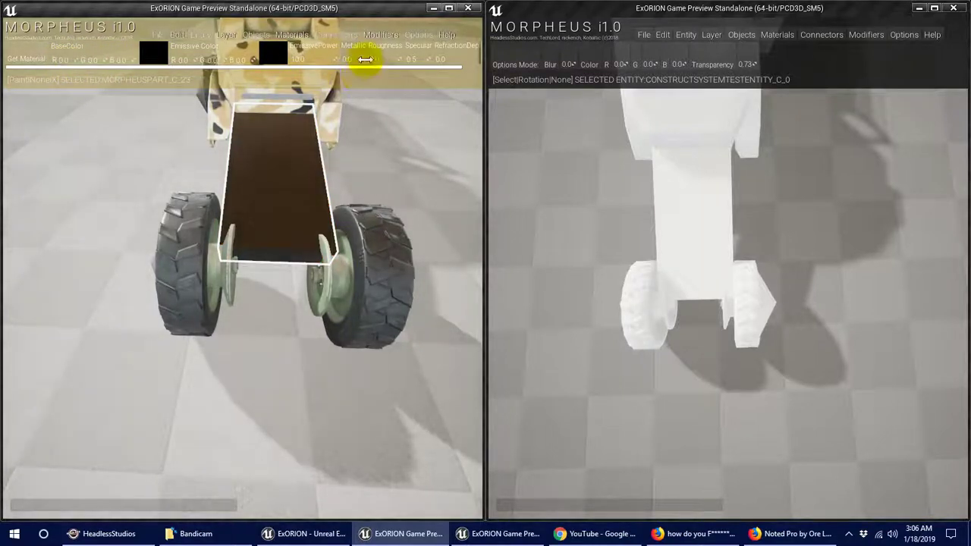
drag(376, 60, 379, 60)
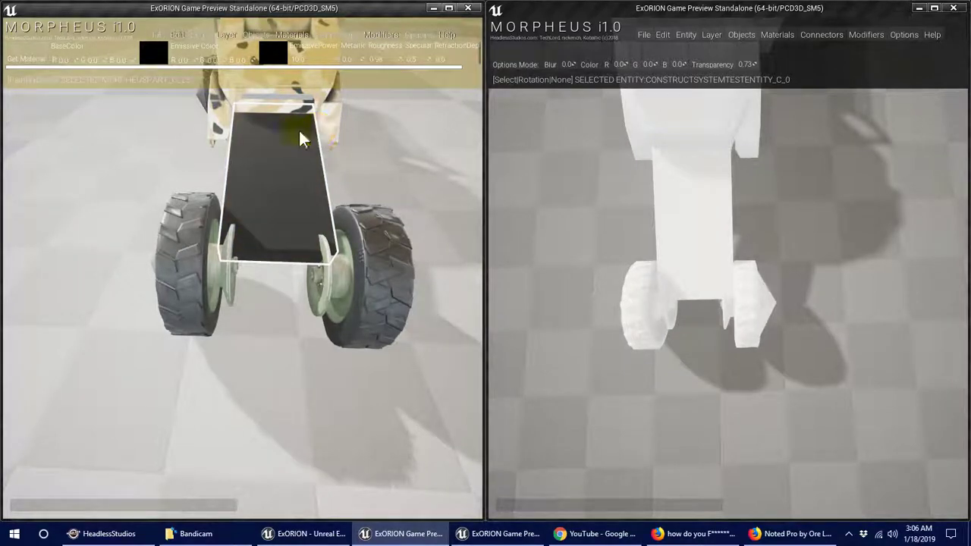
click(176, 34)
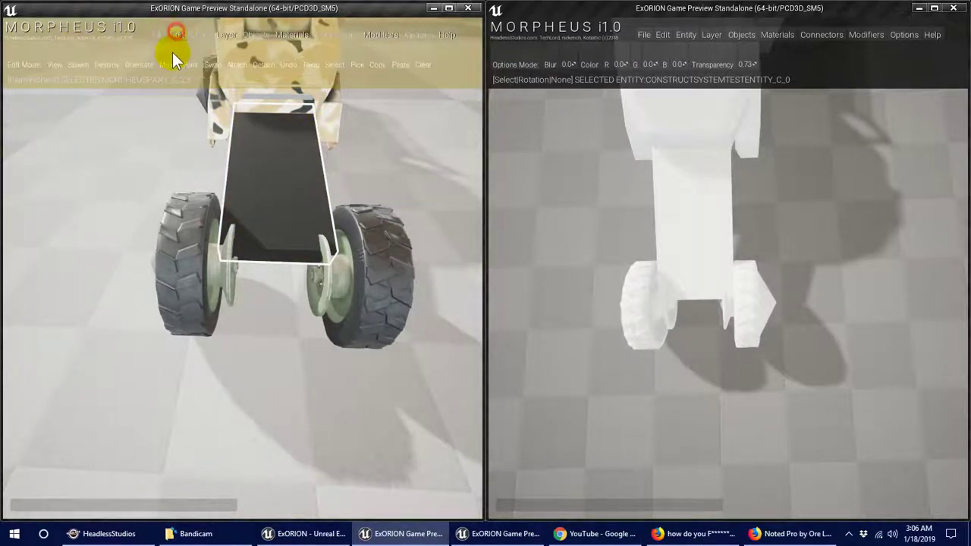
- Switch to free camera and show the whole vehicle from the side in both clients
click(57, 64)
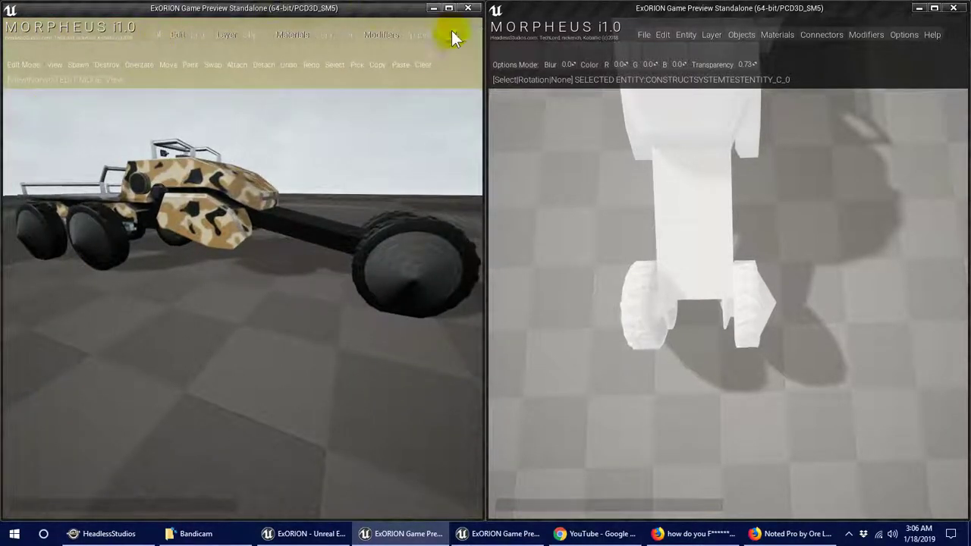
click(749, 227)
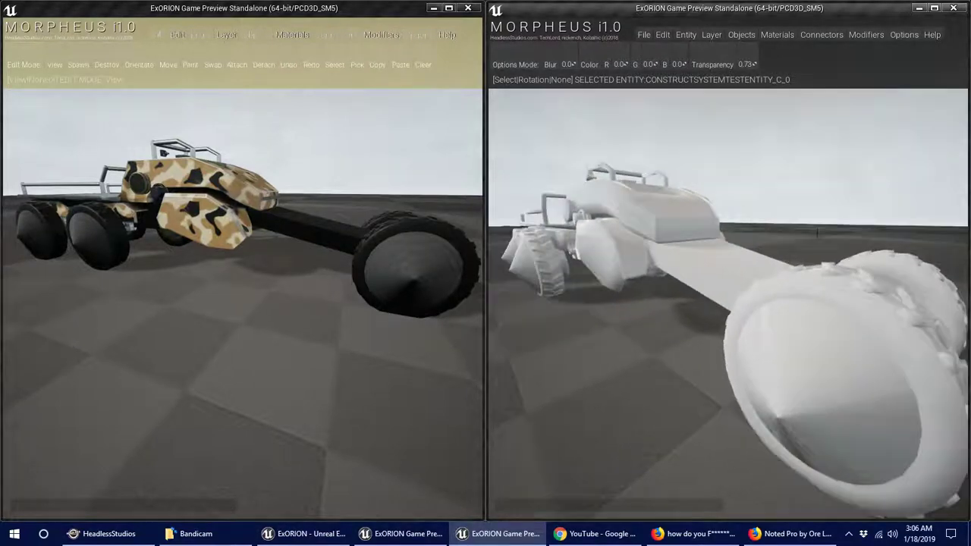
- Maximize the plain white client, then bring the camouflaged client forward and maximize it full screen
click(933, 9)
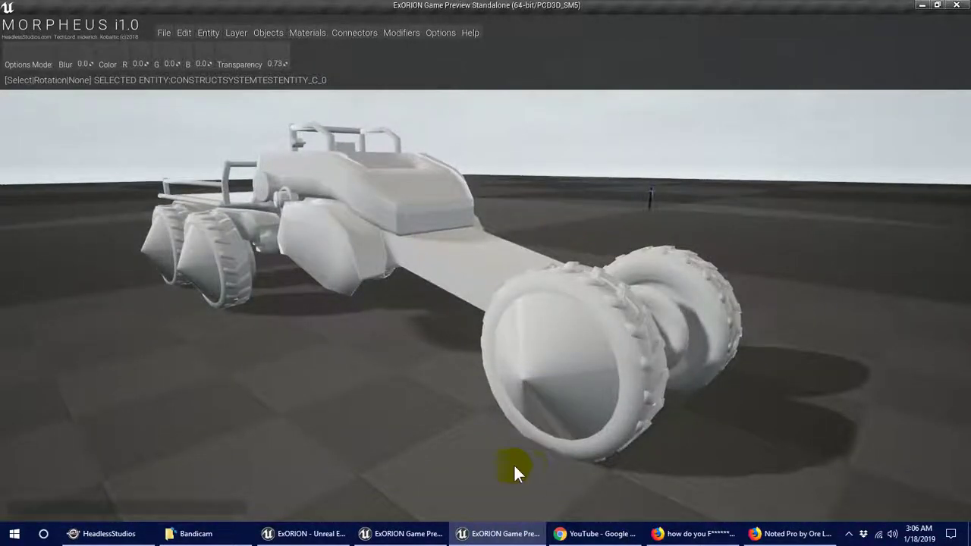
click(410, 535)
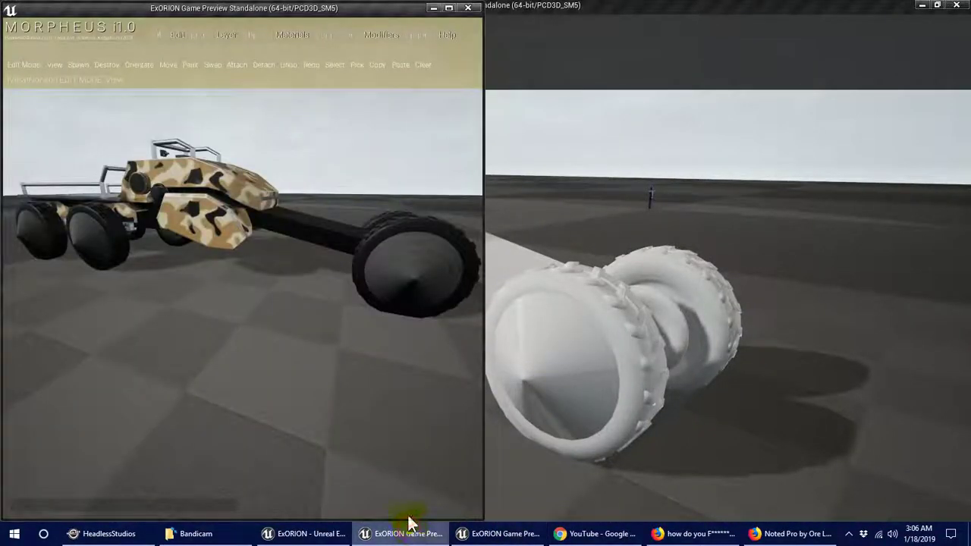
click(448, 7)
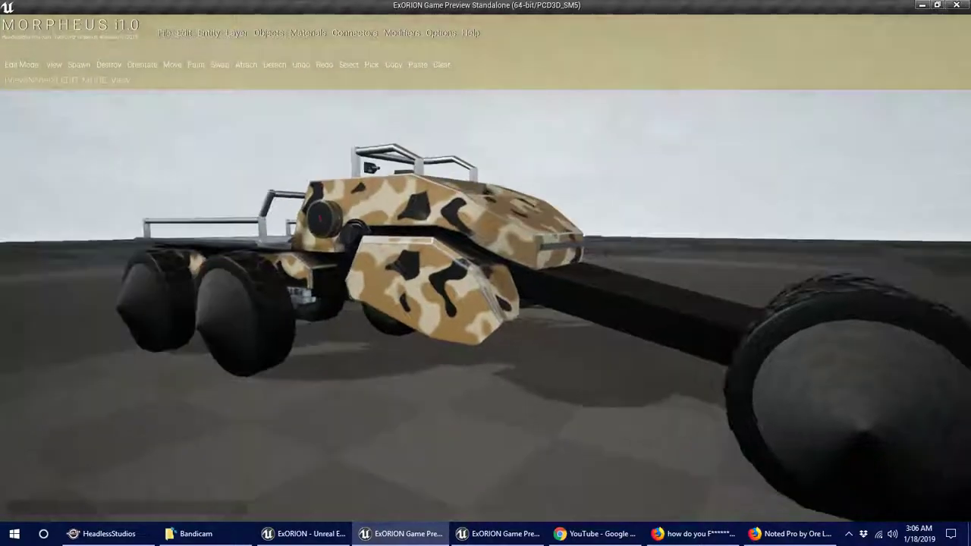